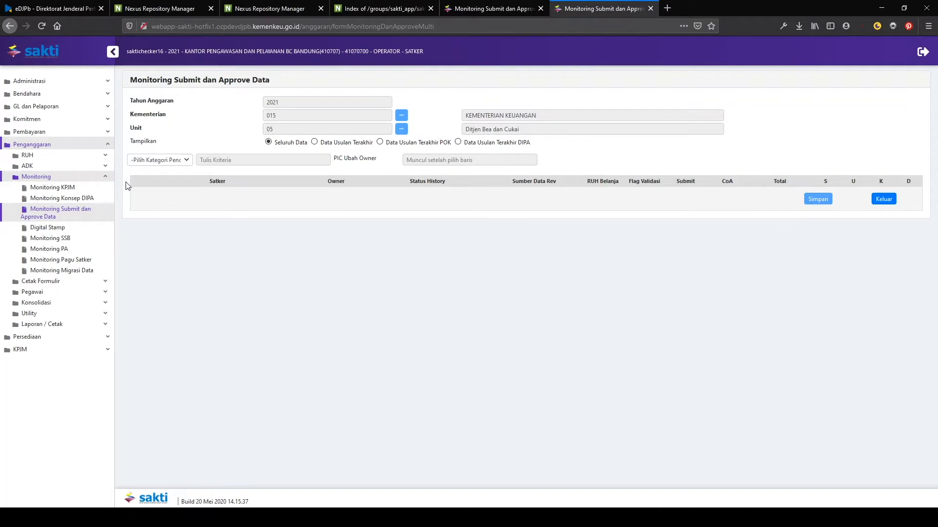
Open the Belanja Redesain form under RUH and load satker 410707, KANTOR PENGAWASAN DAN PELAYANAN BC BANDUNG
click(104, 157)
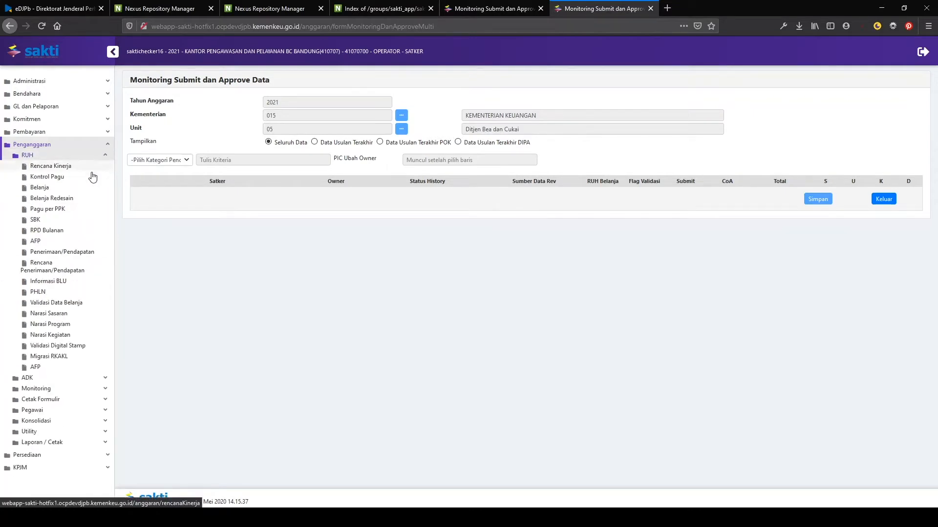
click(86, 204)
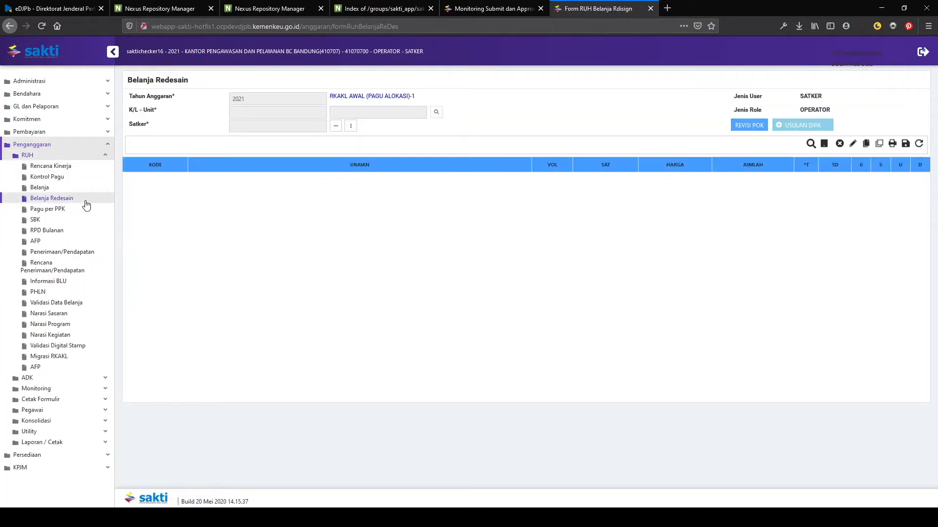
click(351, 127)
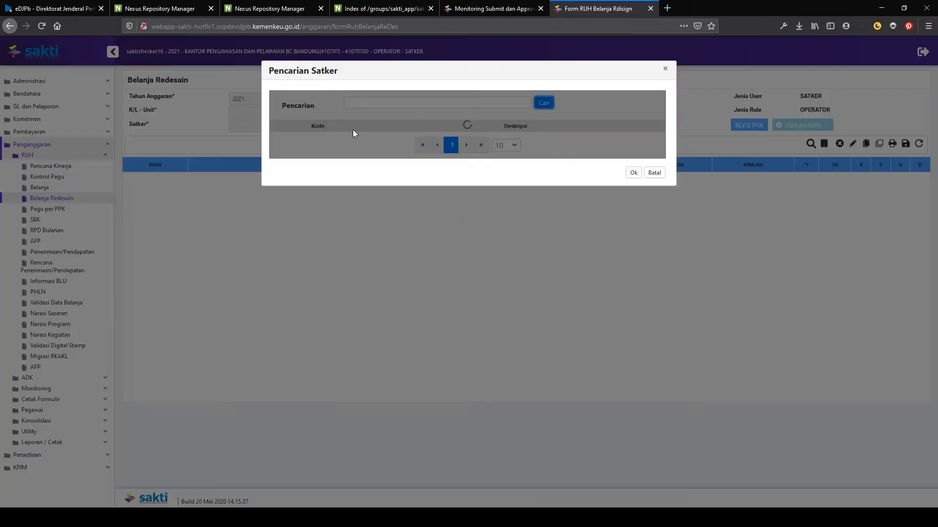
click(478, 139)
click(633, 184)
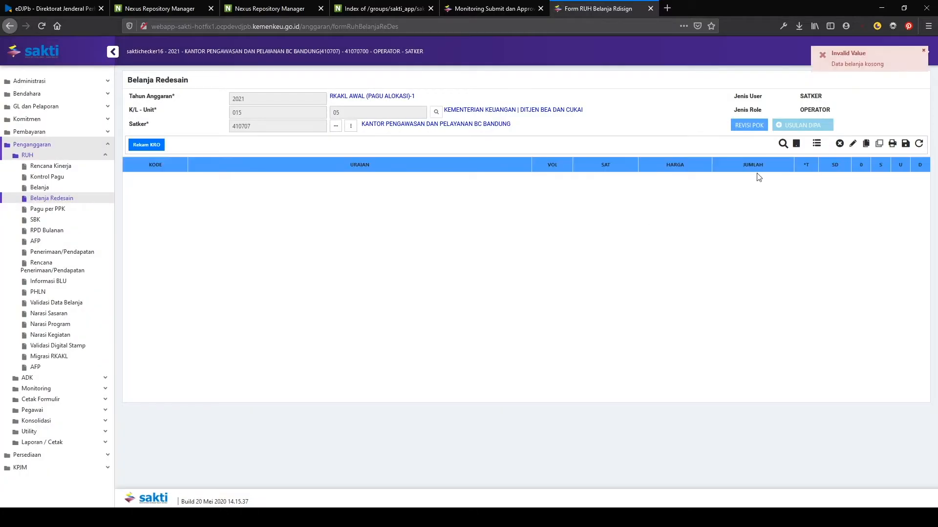
click(925, 51)
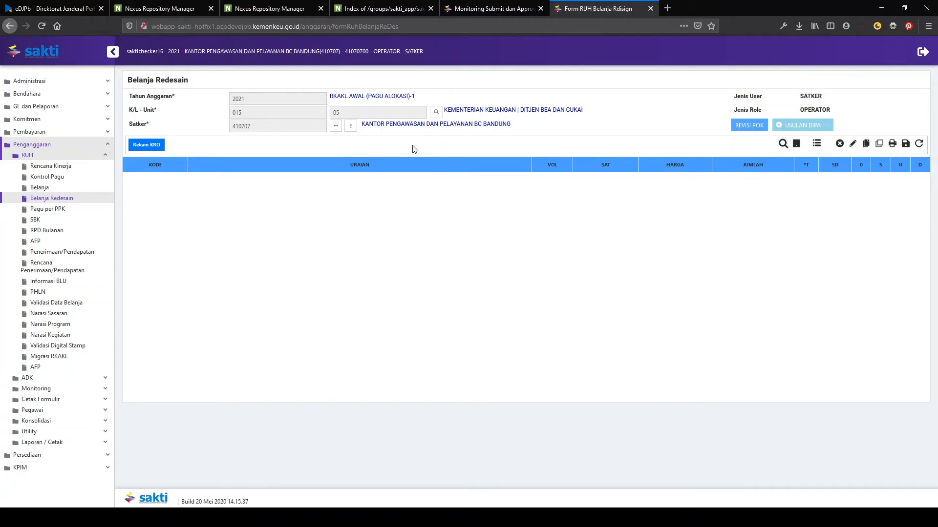
Start a new KRO record and choose KRO 015.05.13.1671.994 Layanan Perkantoran
click(145, 145)
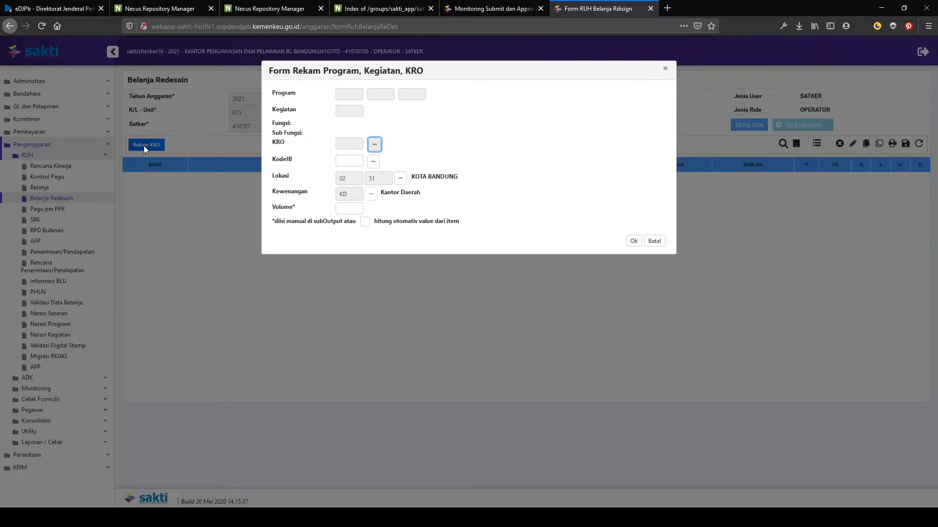
click(376, 145)
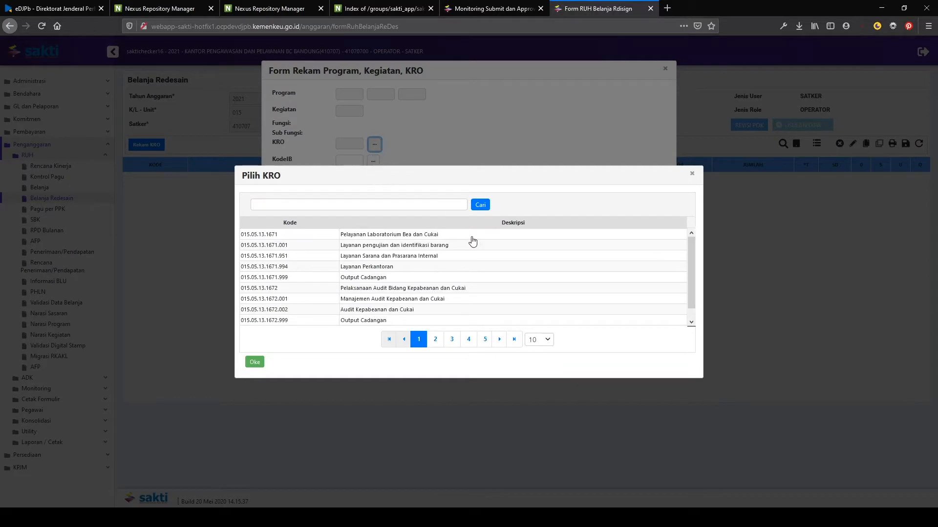
click(455, 274)
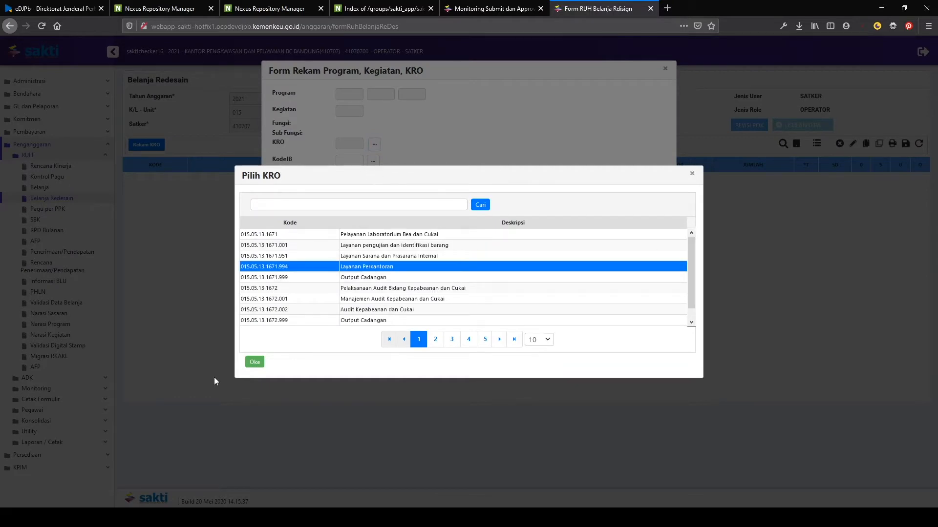
click(254, 362)
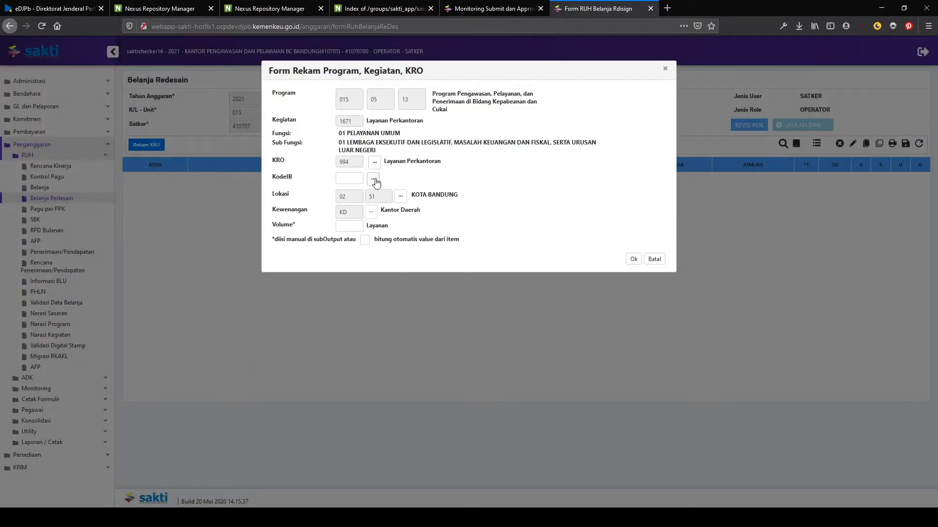
Set the KRO's KodeIB to 00 Base Line and save the record with its volume left empty
click(373, 178)
click(391, 130)
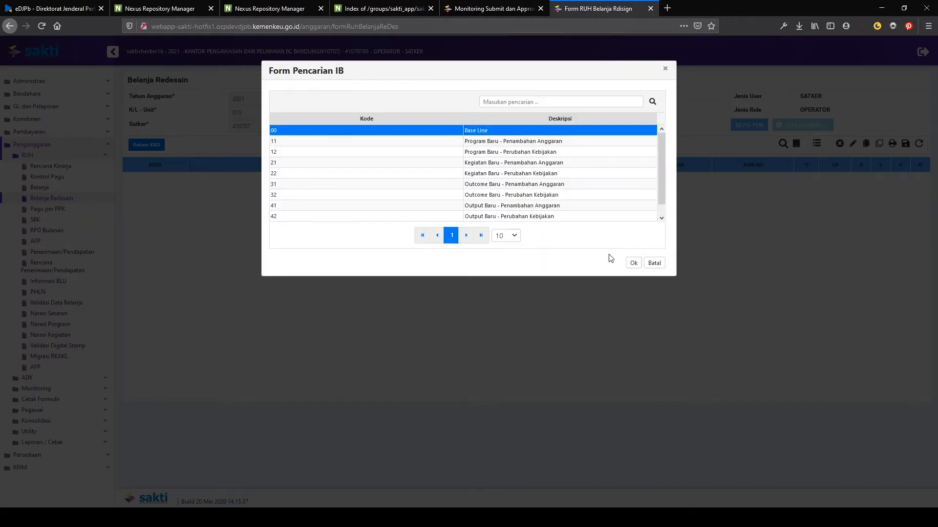
click(633, 263)
click(354, 229)
click(380, 226)
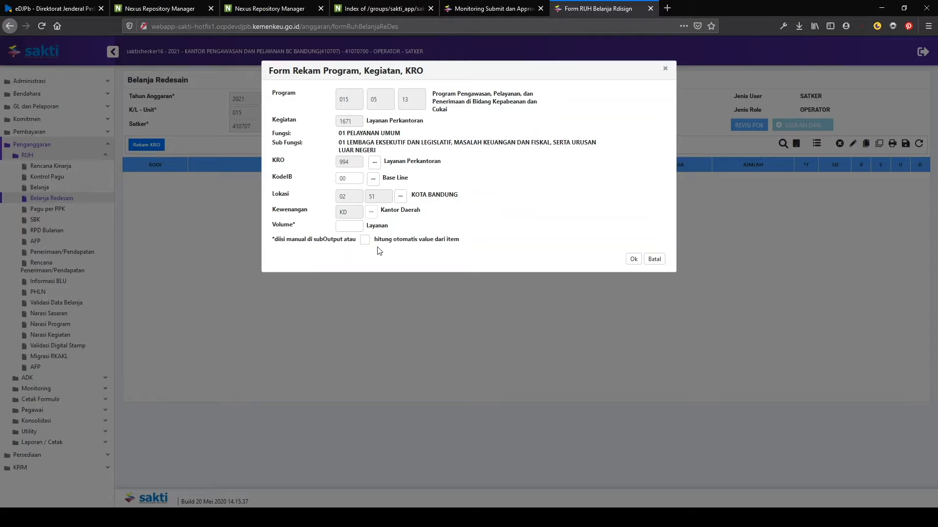
click(634, 260)
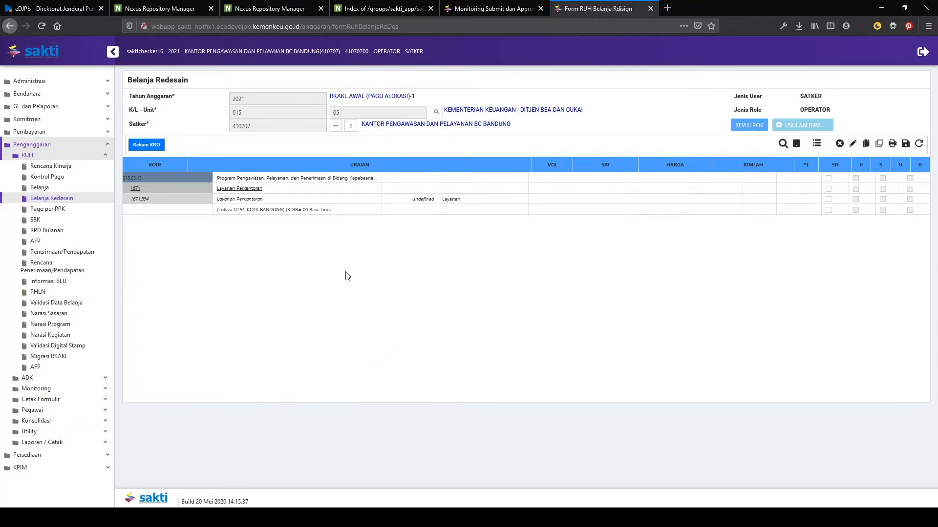
Record RO 001 "tanpa sub output" under KRO 1671.994 with a volume of 12
click(350, 201)
click(188, 146)
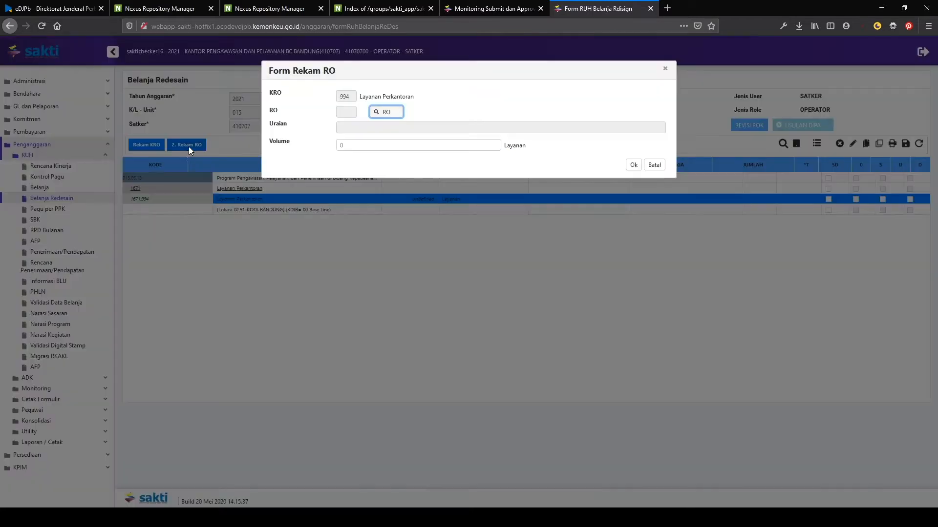
click(385, 113)
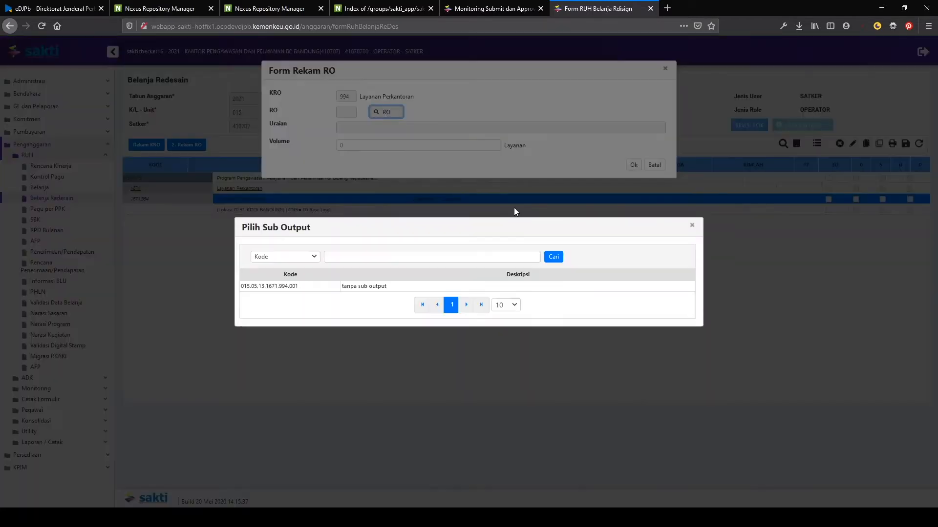
click(494, 289)
click(439, 145)
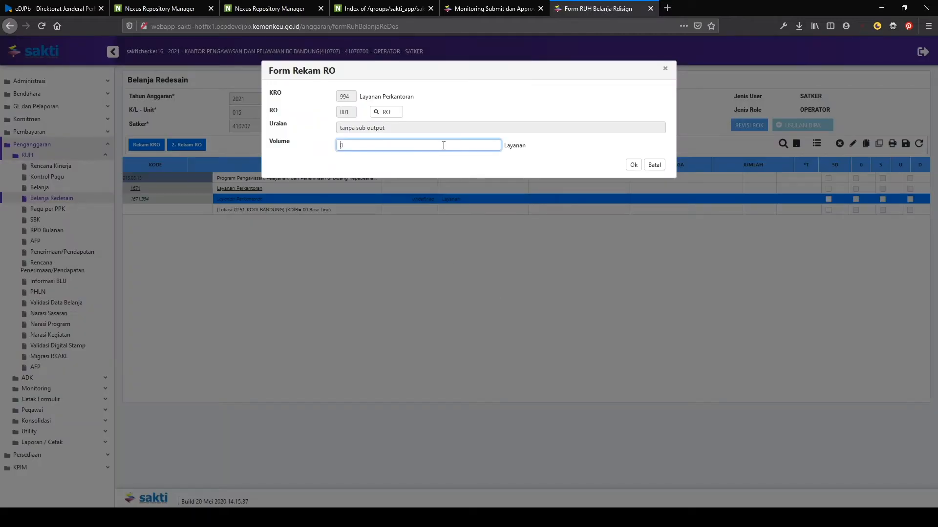
click(632, 165)
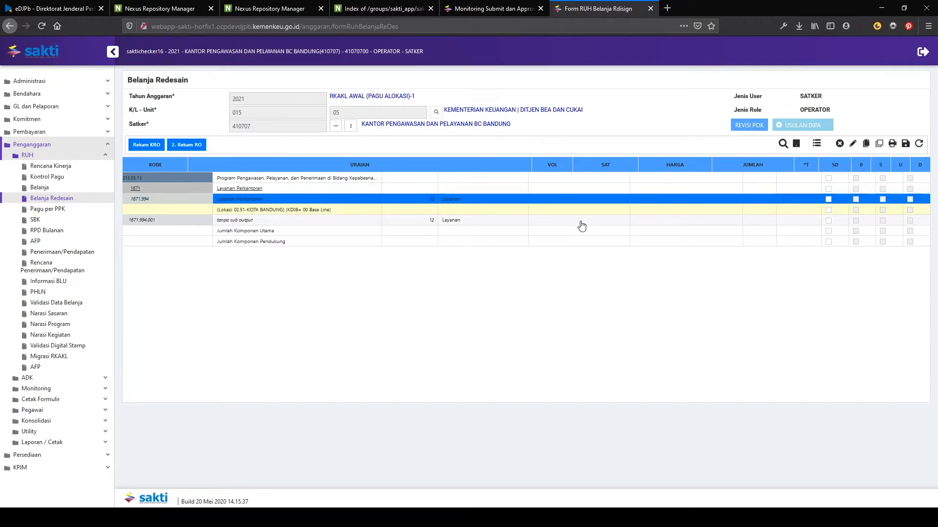
Record component 001 Gaji dan Tunjangan under RO 1671.994.001
click(374, 225)
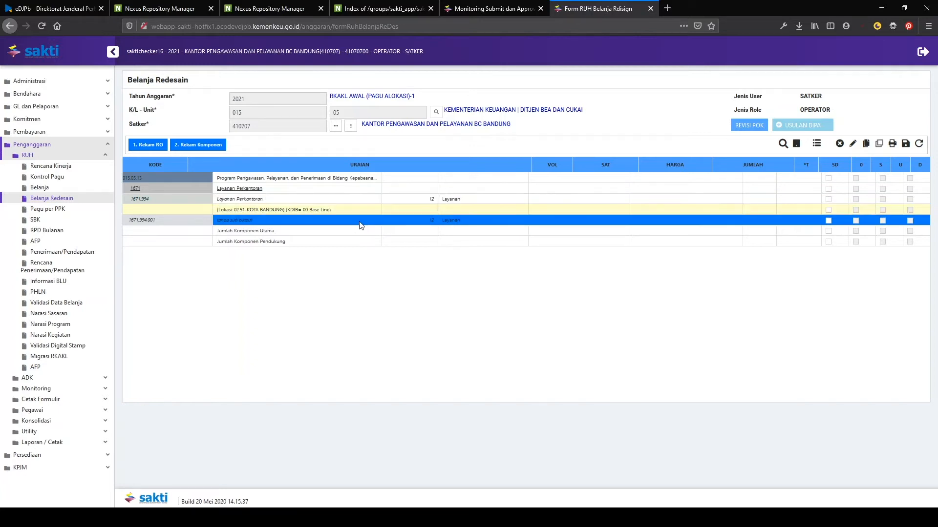
click(207, 152)
click(432, 98)
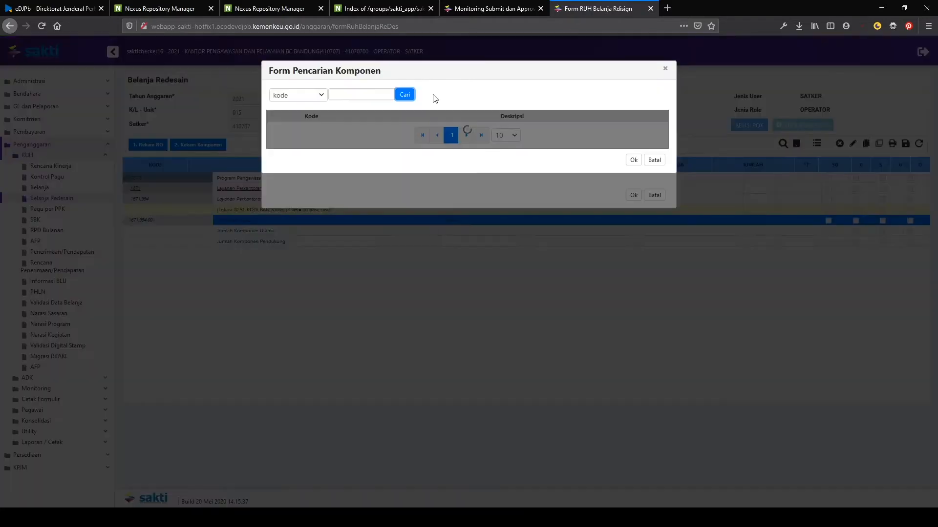
click(439, 129)
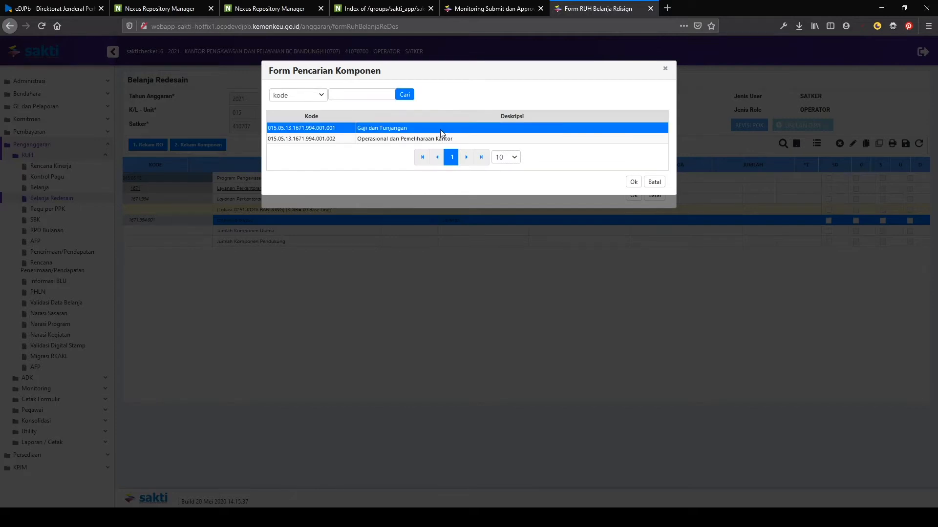
click(637, 188)
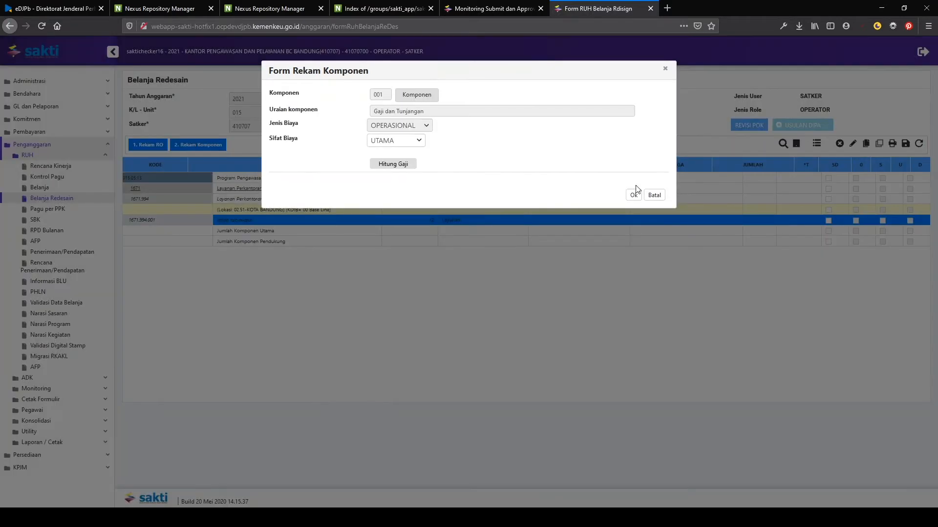
click(633, 196)
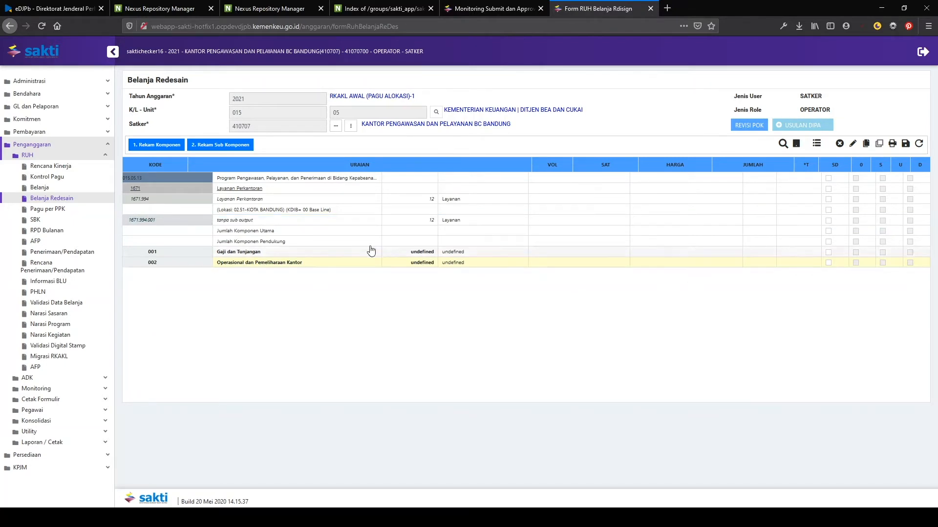
Record sub component B with the description SUBKOMPDUMMY under component 002 Operasional dan Pemeliharaan Kantor
click(215, 145)
click(470, 97)
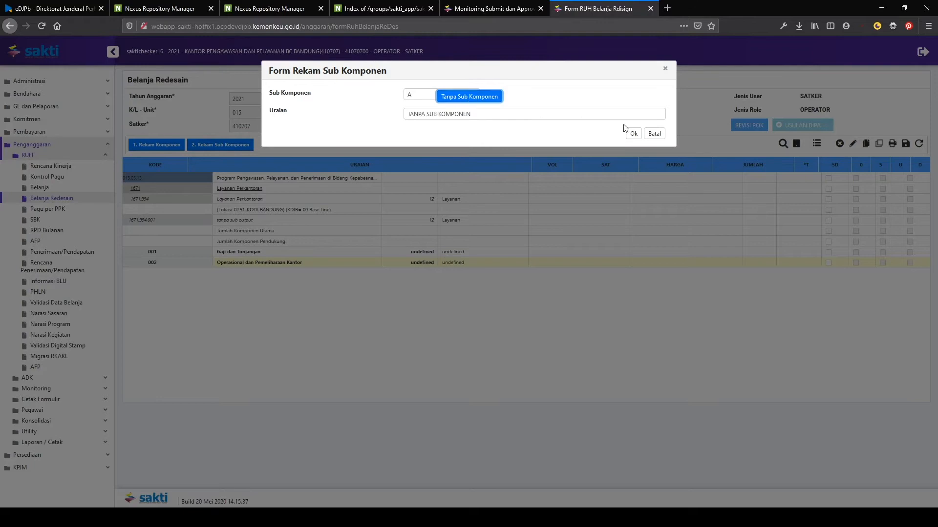
click(408, 93)
text(B)
key(Tab)
text(SUBKOMPDU)
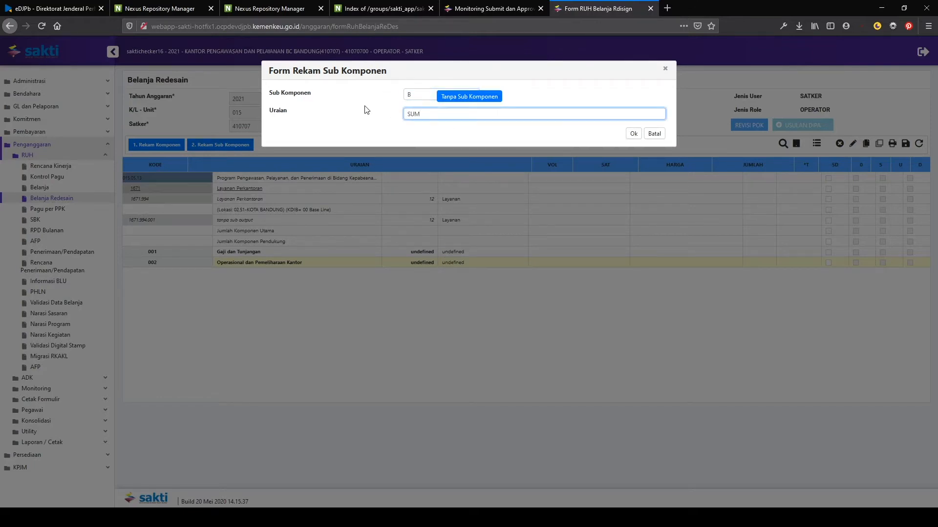
text(MMT)
click(634, 133)
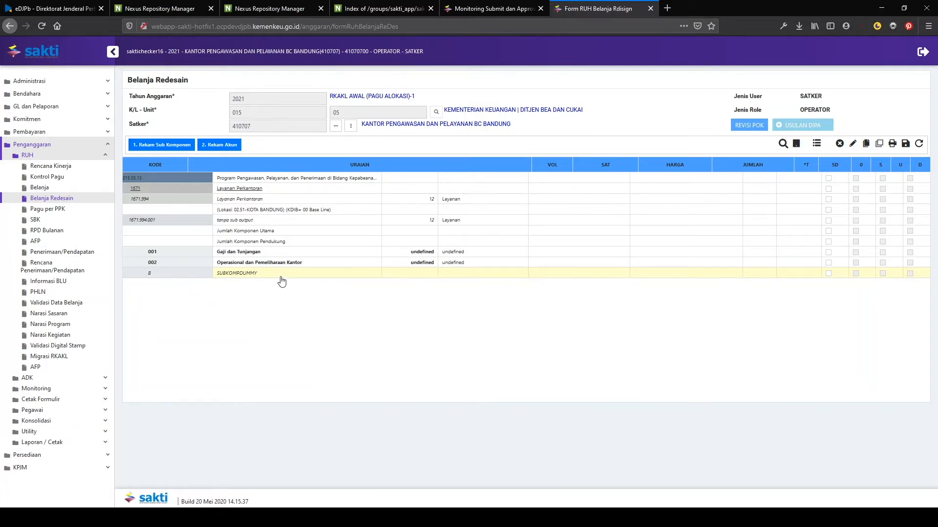
Start a new account record under sub component B with account 521111 Belanja Keperluan Perkantoran and KPPN 022
click(220, 145)
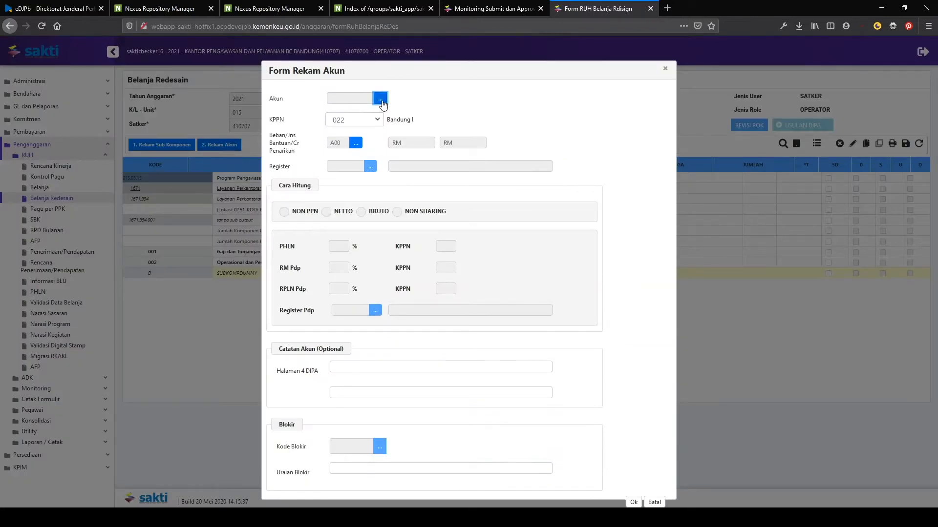
click(380, 99)
click(517, 107)
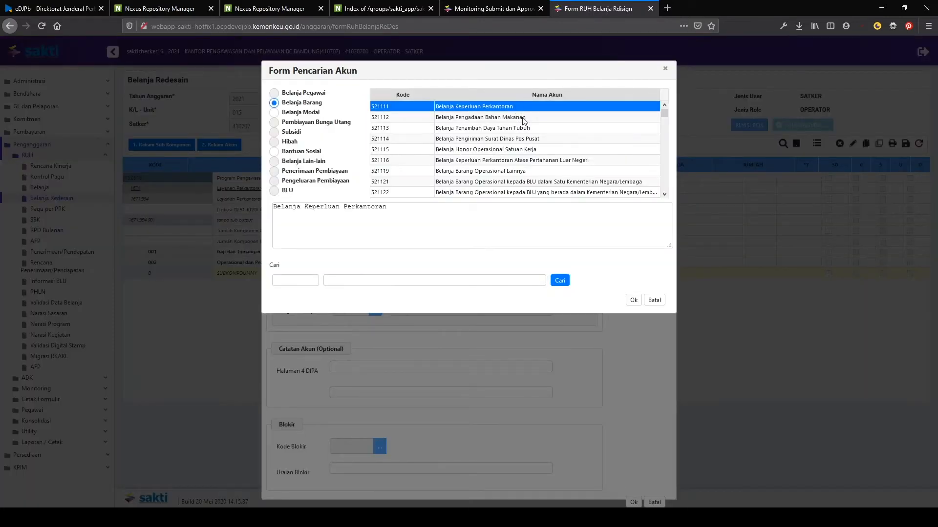
click(633, 301)
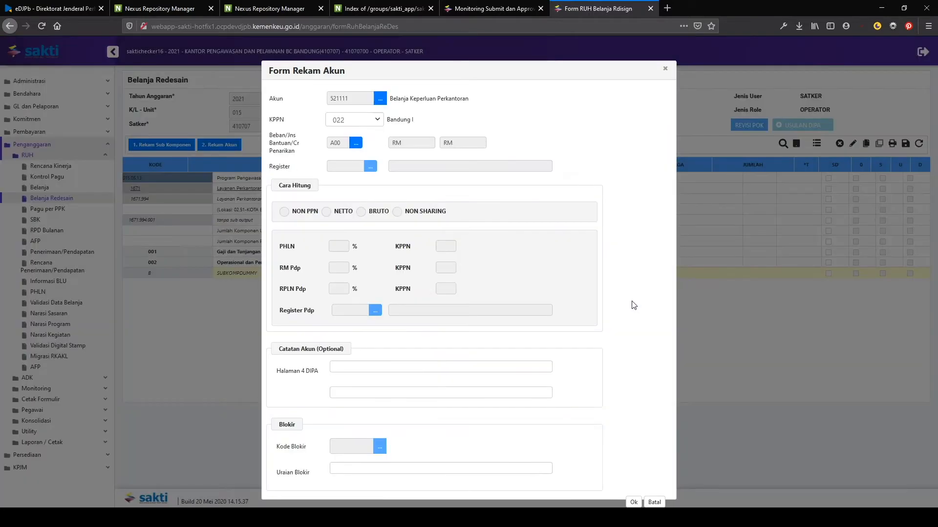
click(379, 121)
click(381, 122)
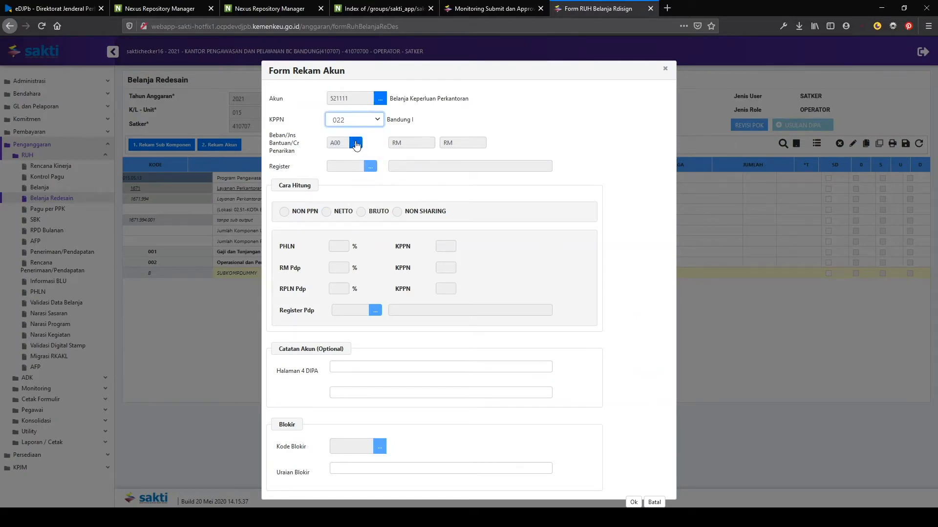
Keep A00 RM as the account's funding source and save the account with the DIPA notes and block description empty
click(356, 143)
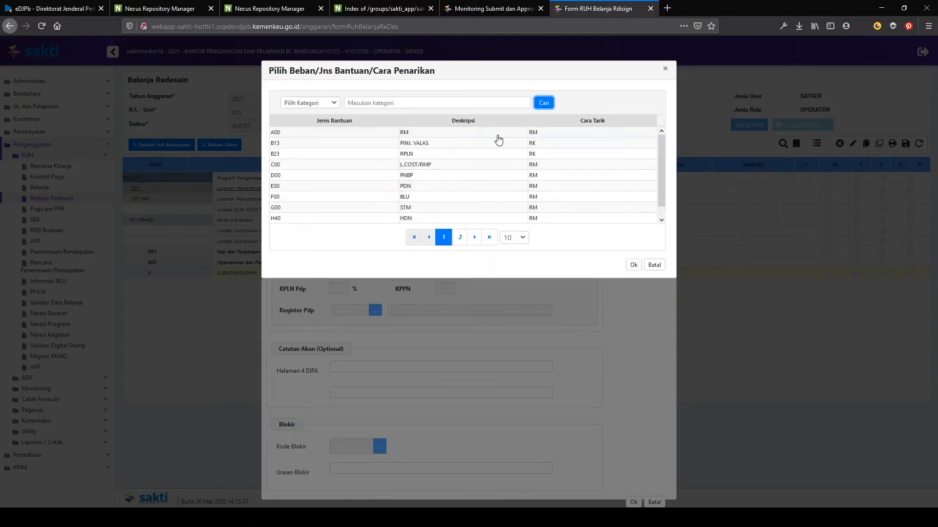
click(633, 265)
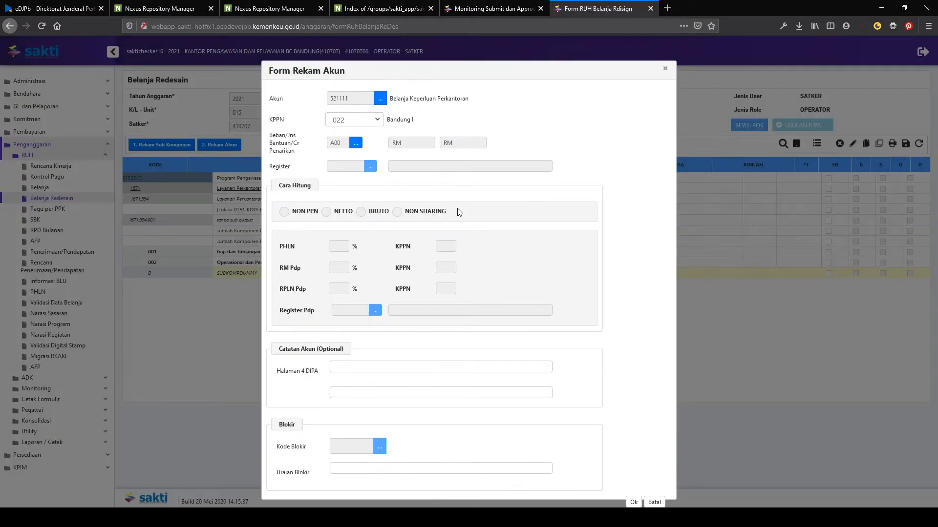
click(426, 366)
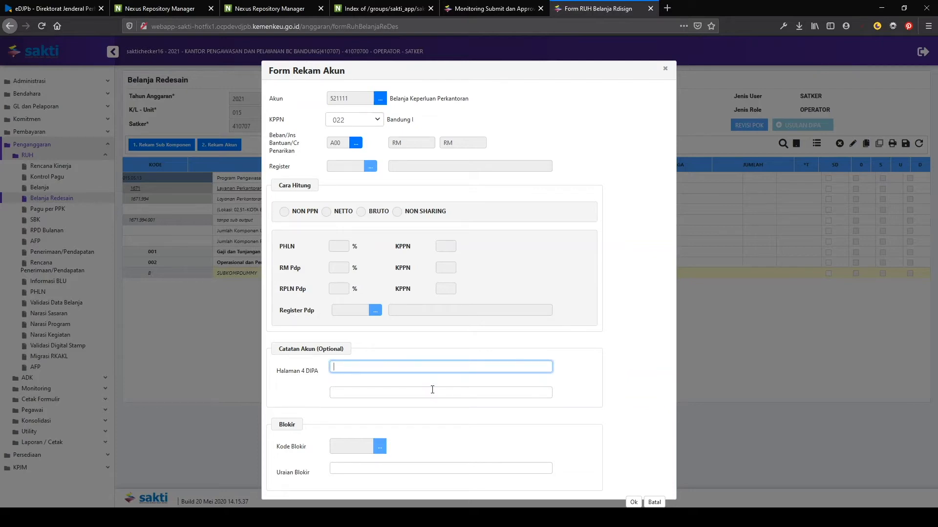
click(421, 367)
click(386, 467)
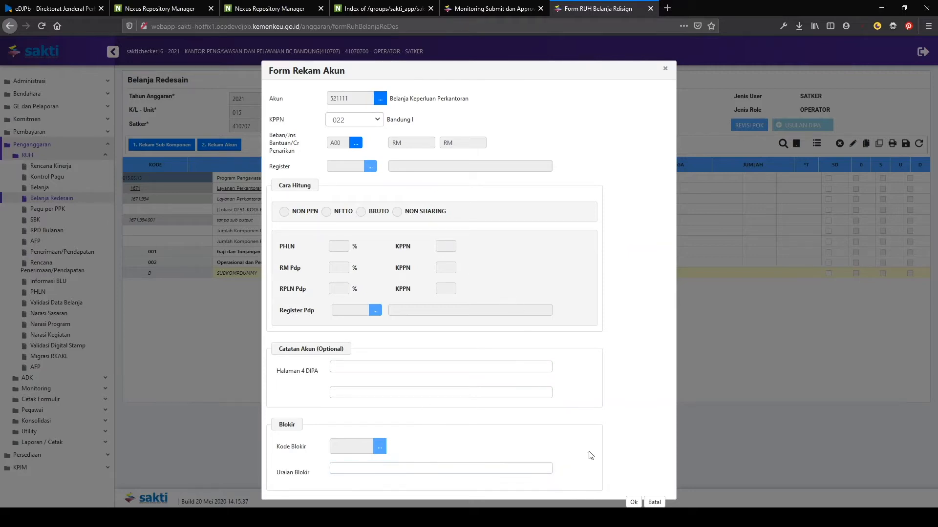
click(633, 502)
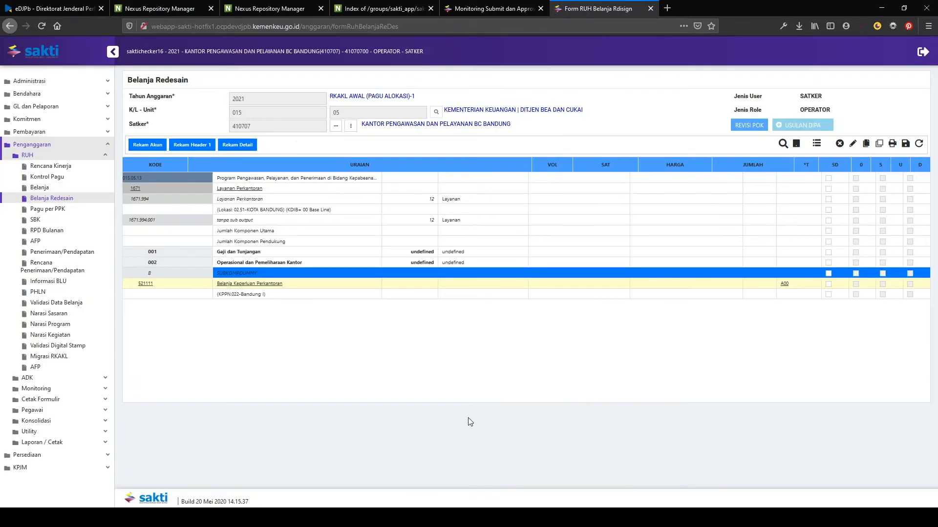
Record a first-level header named "Header level 1" under account 521111
click(335, 288)
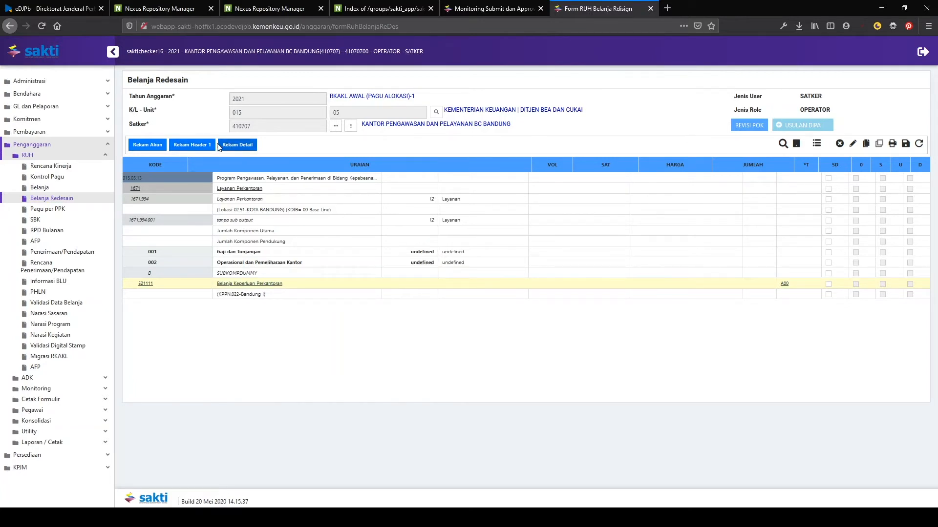
click(200, 146)
click(456, 95)
text(Header level 1)
click(633, 112)
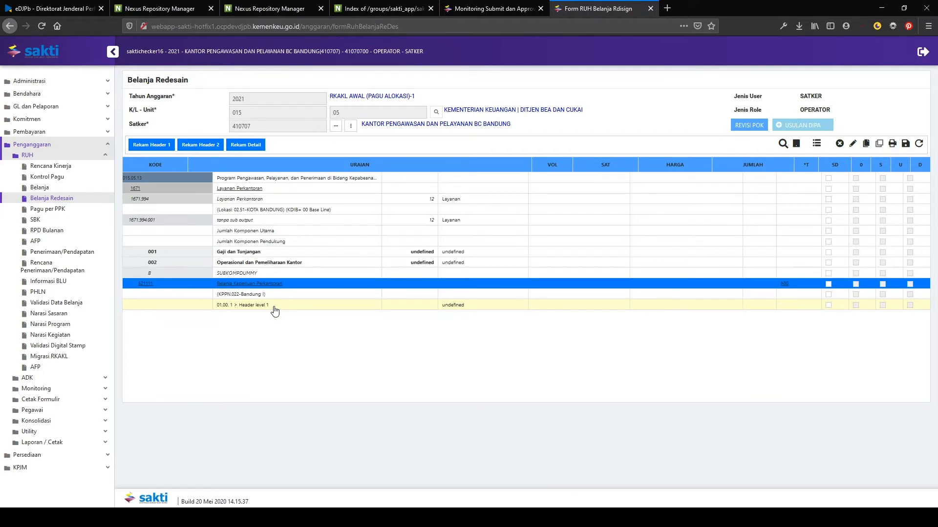
Record a second-level header named "Header level 2" beneath Header level 1
click(200, 145)
click(364, 92)
text(H)
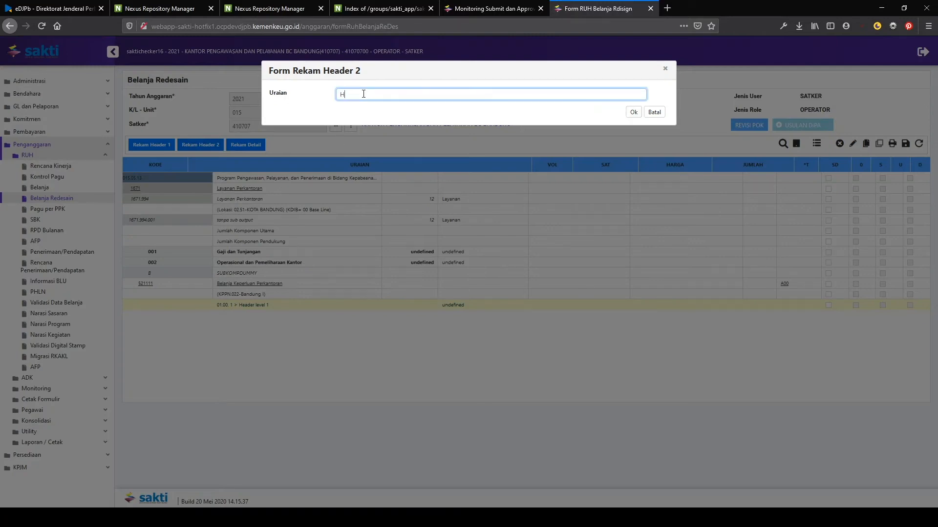
text(eader level 2)
click(633, 112)
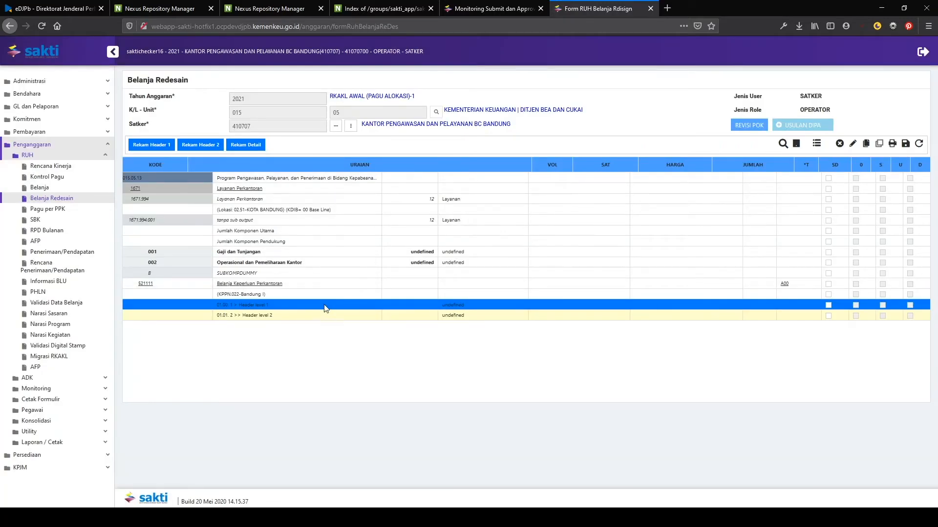
Start a detail record under Header level 1 and fill it from SBM group 05, committee item 03 for procurement of Rp500 juta to Rp1 miliar
click(253, 149)
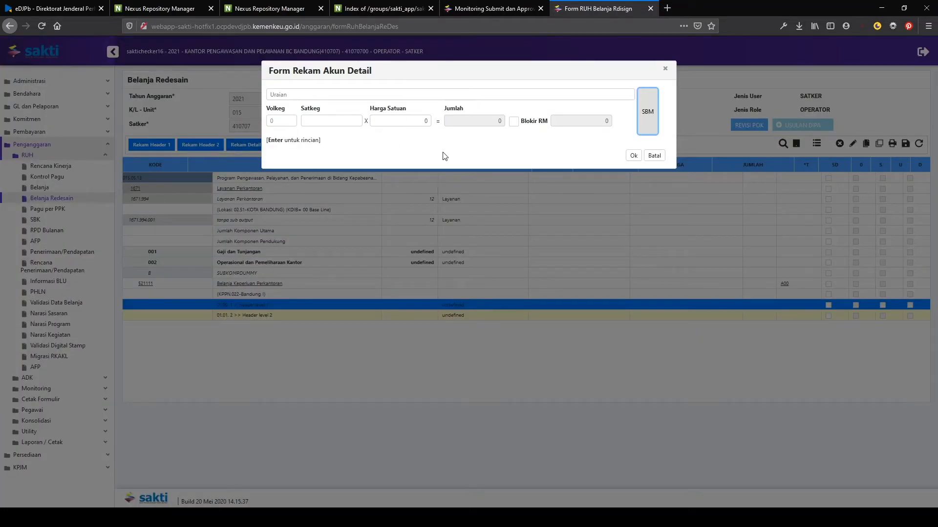
click(648, 112)
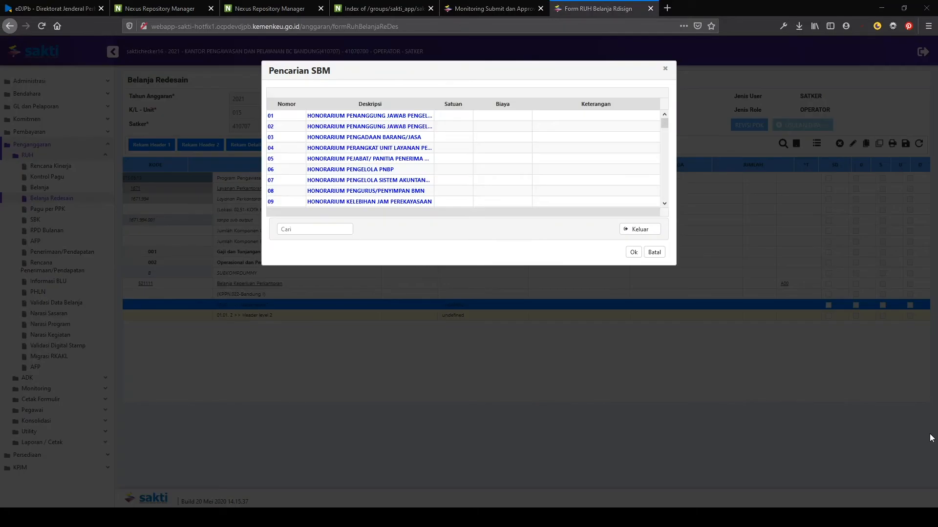
click(405, 159)
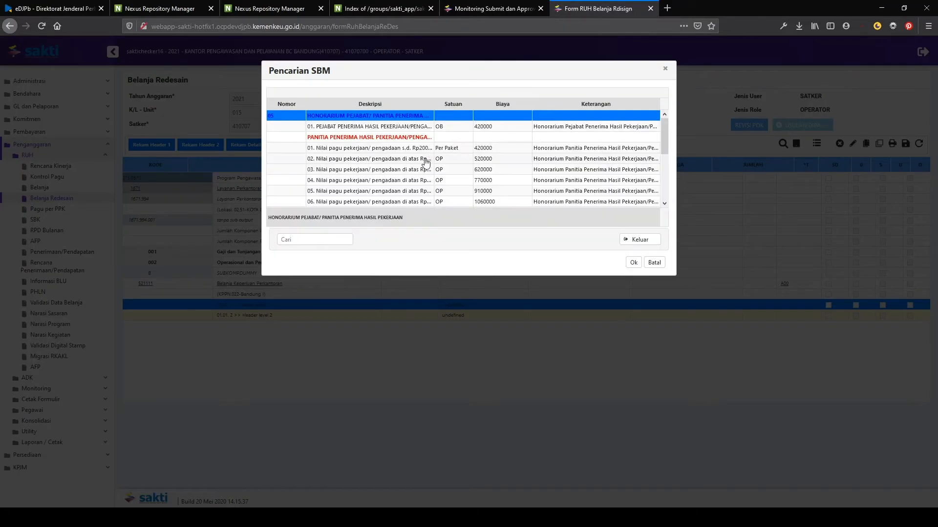
click(413, 168)
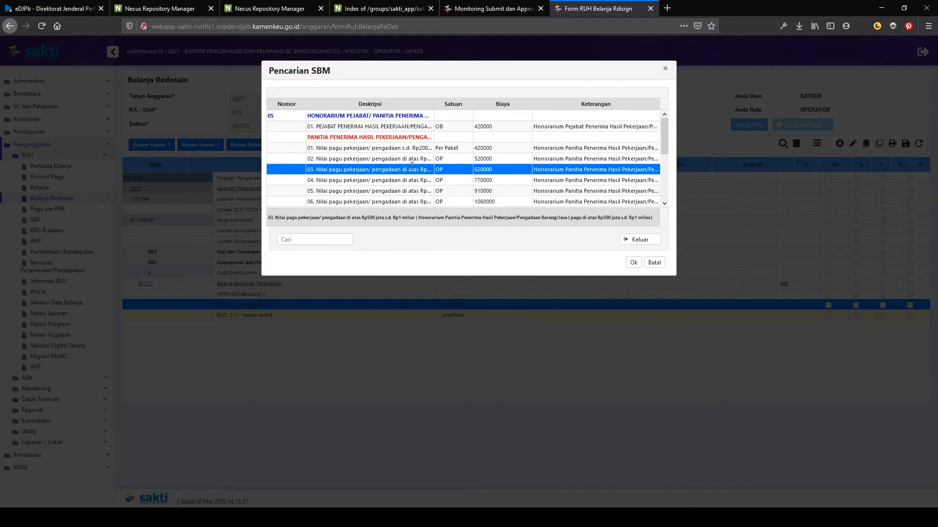
click(633, 262)
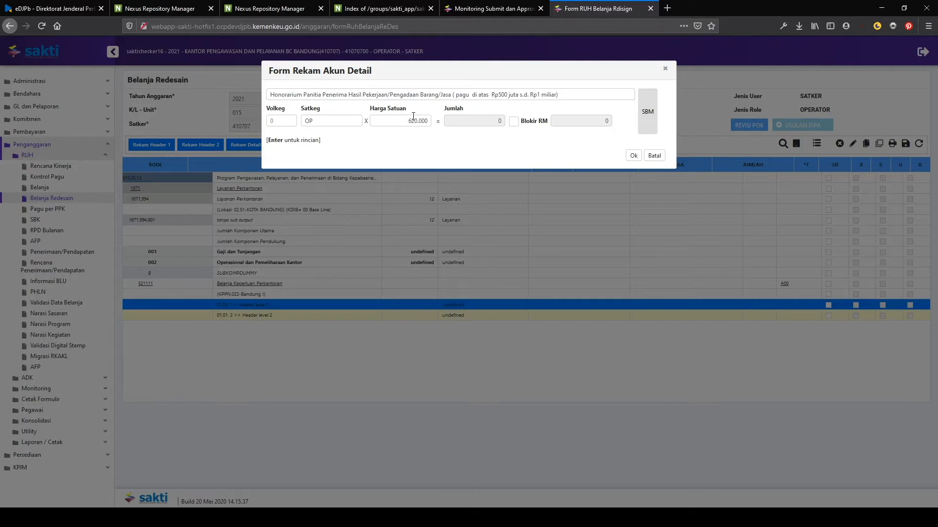
Set the honorarium detail's volume to 10, leave Blokir RM off and save the detail
click(288, 119)
key(Tab)
key(Tab)
key(Tab)
key(Tab)
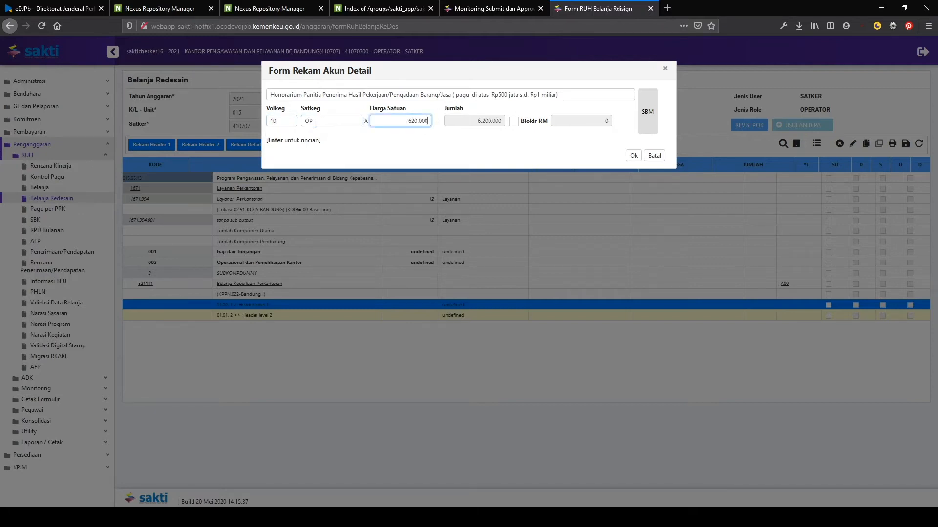
click(514, 125)
click(581, 137)
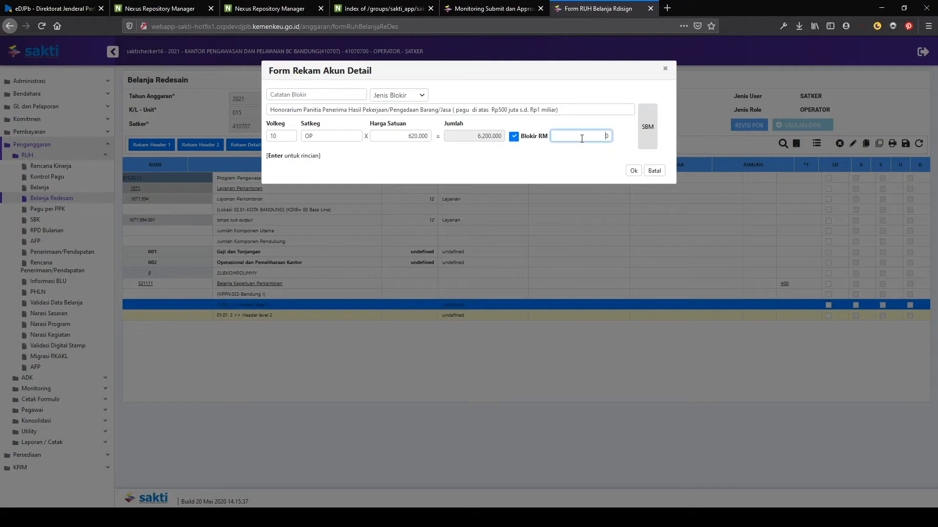
click(513, 137)
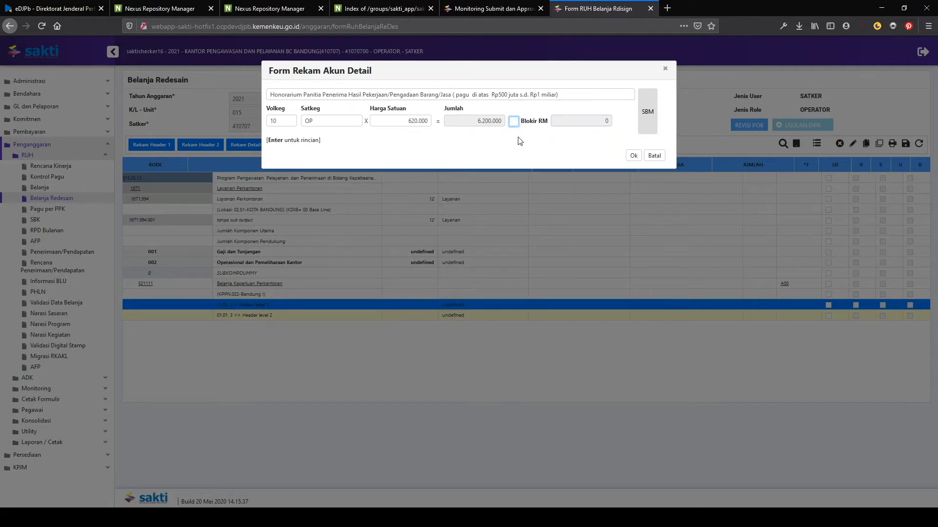
click(634, 156)
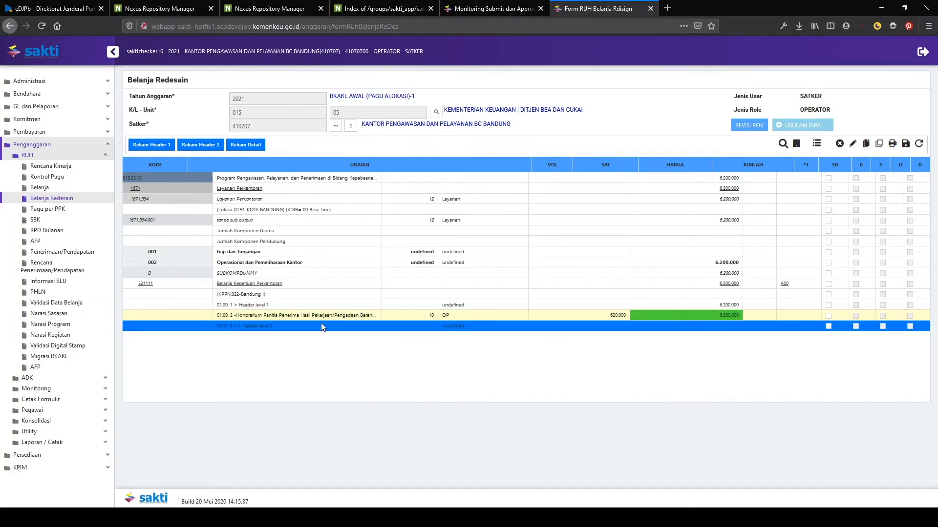
Start a detail record under Header level 2 described as "Manual Detail" and show its volume breakdown fields
click(250, 145)
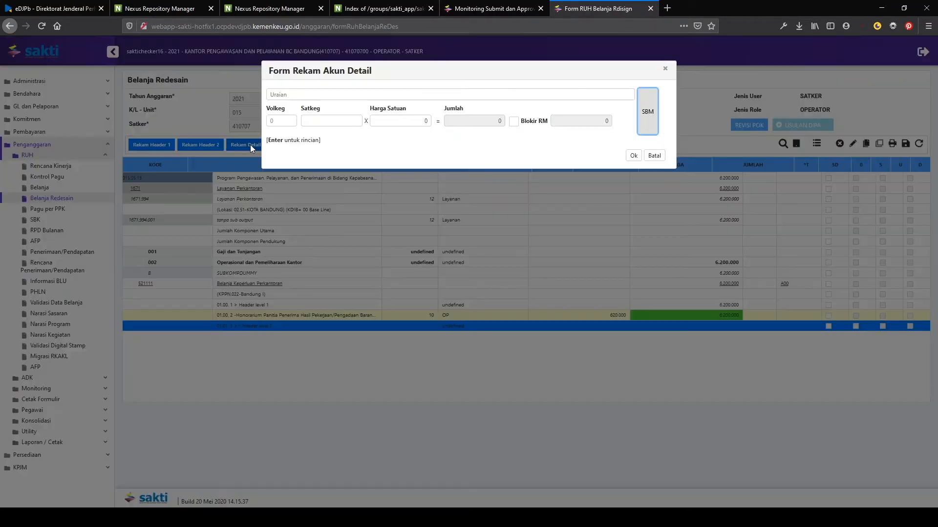
click(310, 93)
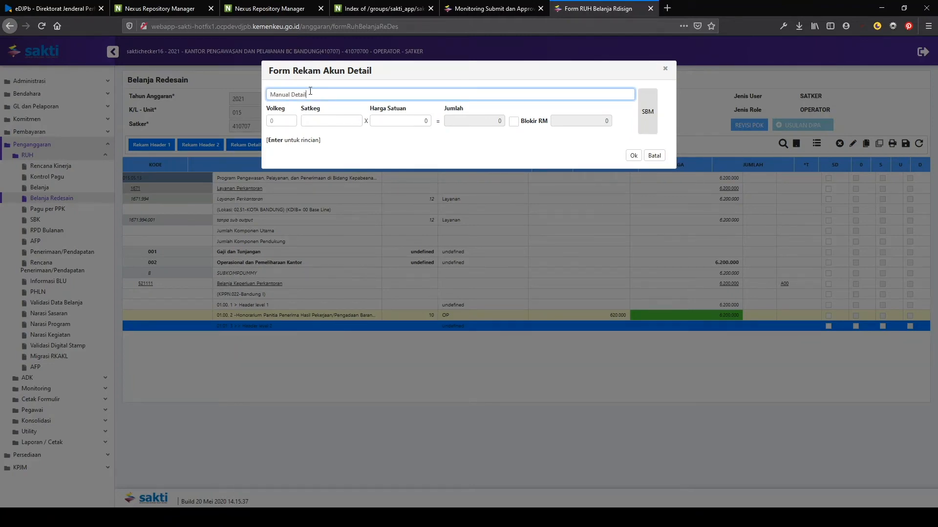
key(Return)
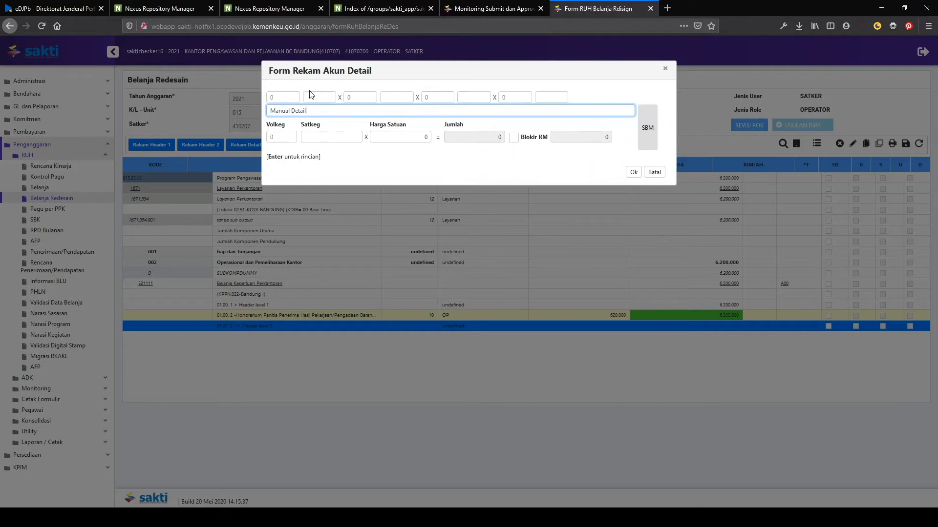
Break down the Manual Detail volume as 10 OH by 3 KEG, leaving the other factors empty
click(287, 99)
text(10)
key(Tab)
text(OH)
key(Tab)
text(3)
key(Tab)
text(KEG)
key(Tab)
key(Tab)
key(Tab)
key(Tab)
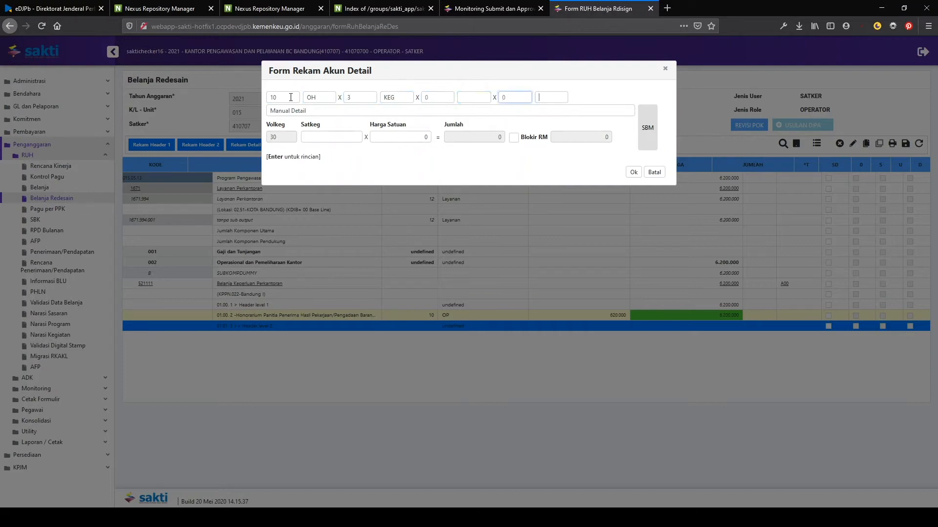
Give Manual Detail the unit OH and a unit price of 1.000.000, and save the detail
key(Return)
text(OH)
key(Tab)
text(1.000.000)
key(Tab)
click(634, 156)
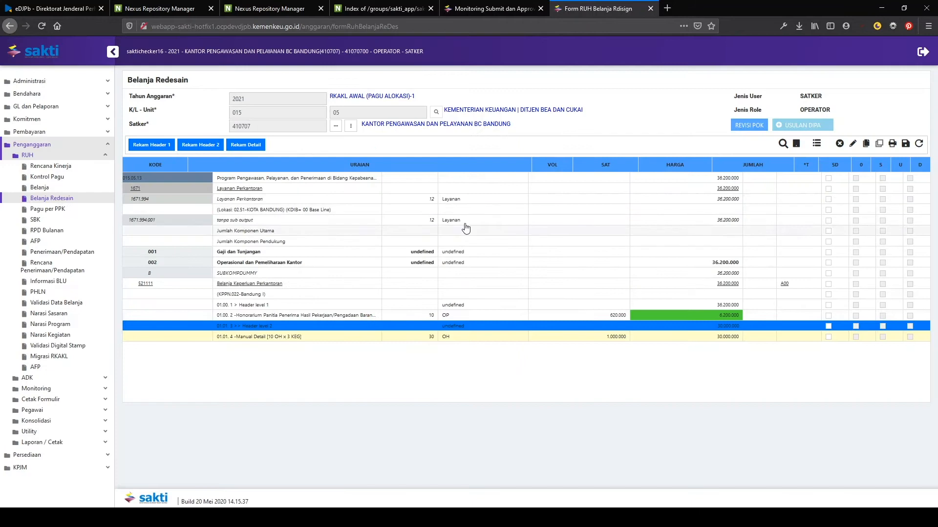
Save the whole Belanja Redesain record and confirm the save
click(351, 306)
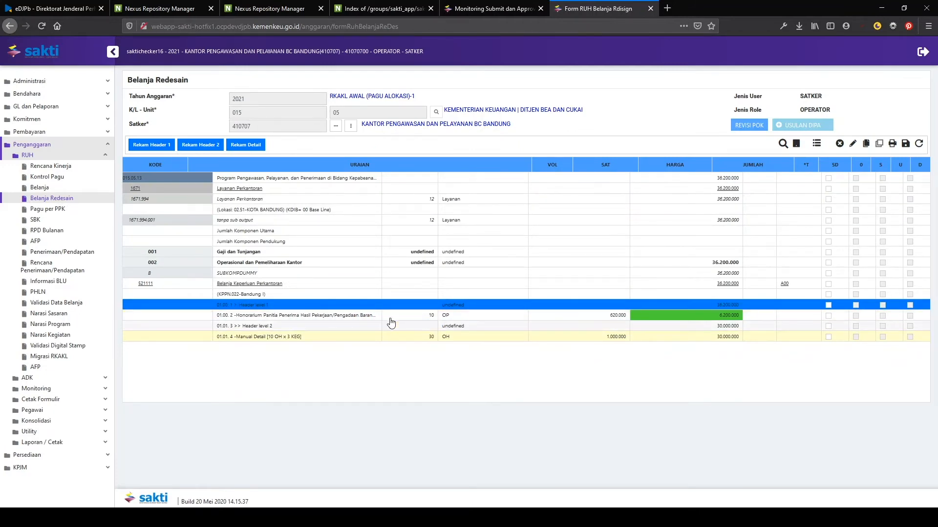
click(905, 144)
click(492, 298)
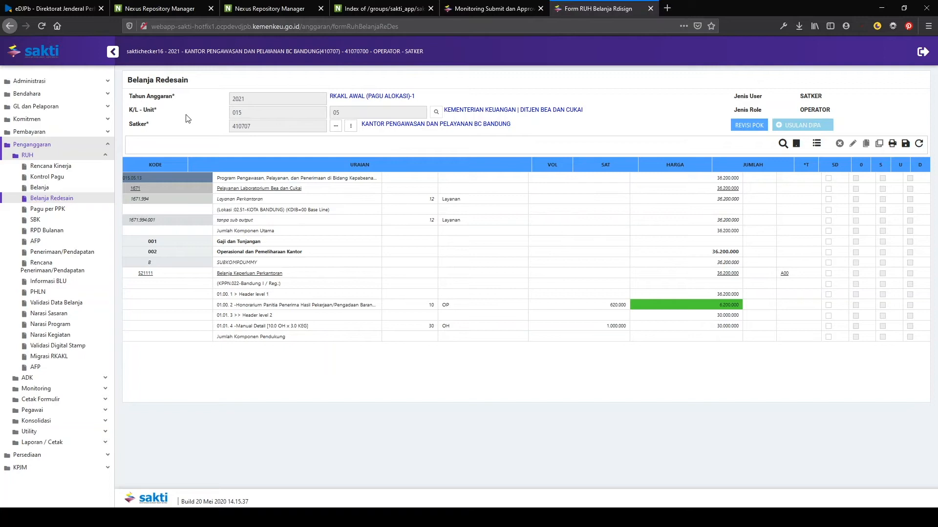
Open the monthly withdrawal plan (RPD Bulanan) for satker 410707 and display output 1671.994 Layanan Perkantoran
click(74, 231)
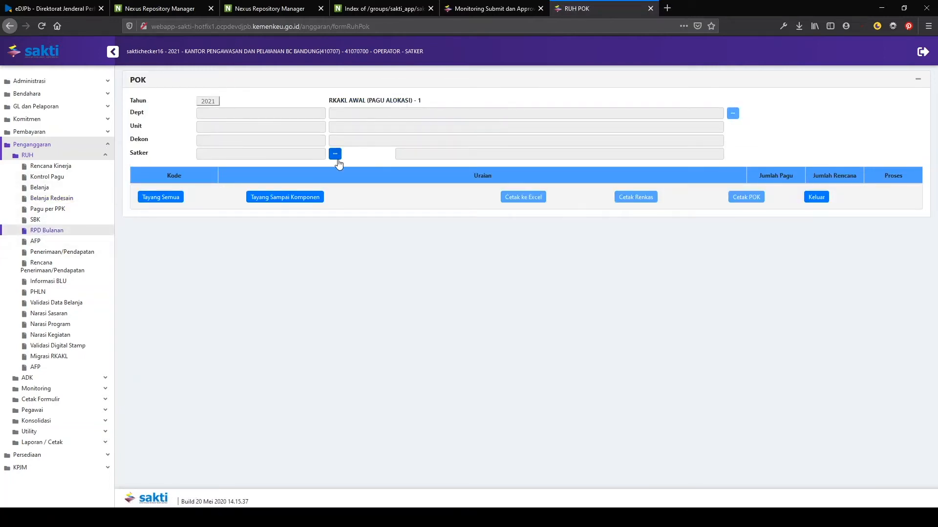
click(335, 154)
double_click(485, 218)
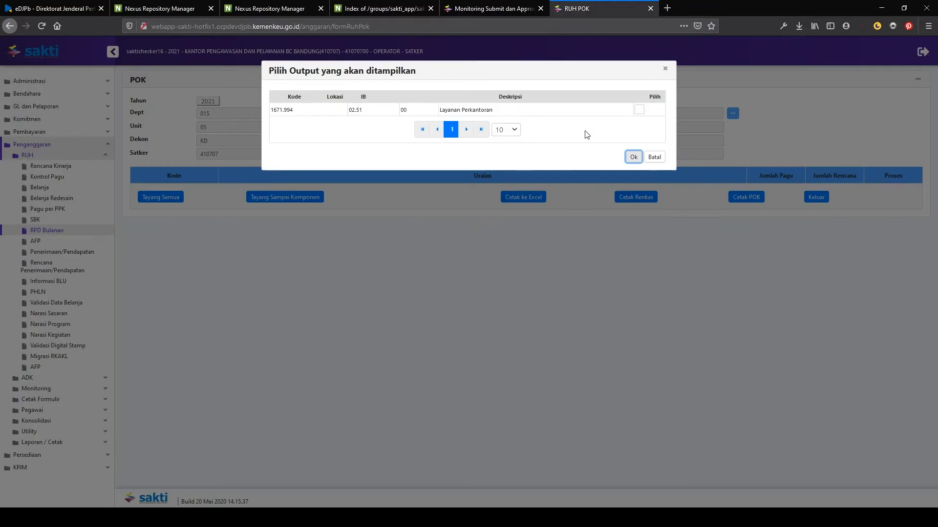
click(639, 110)
click(633, 156)
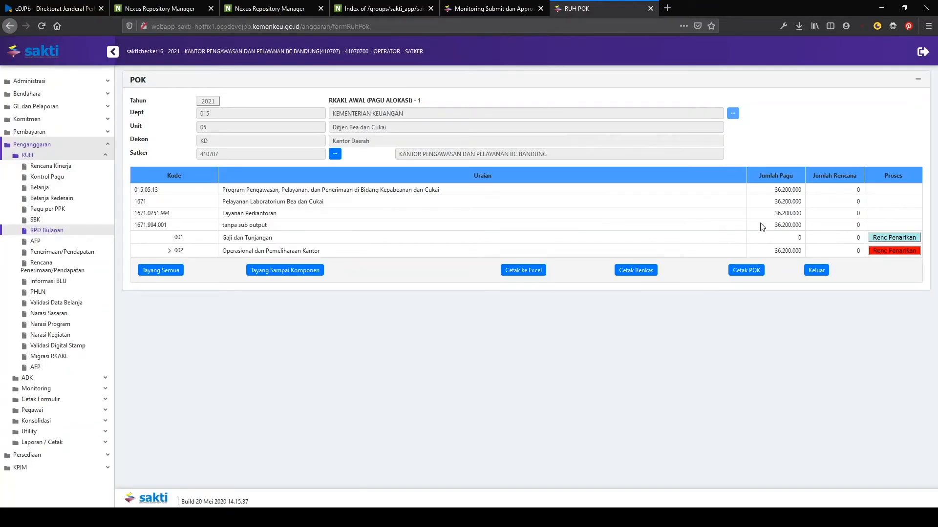
click(892, 251)
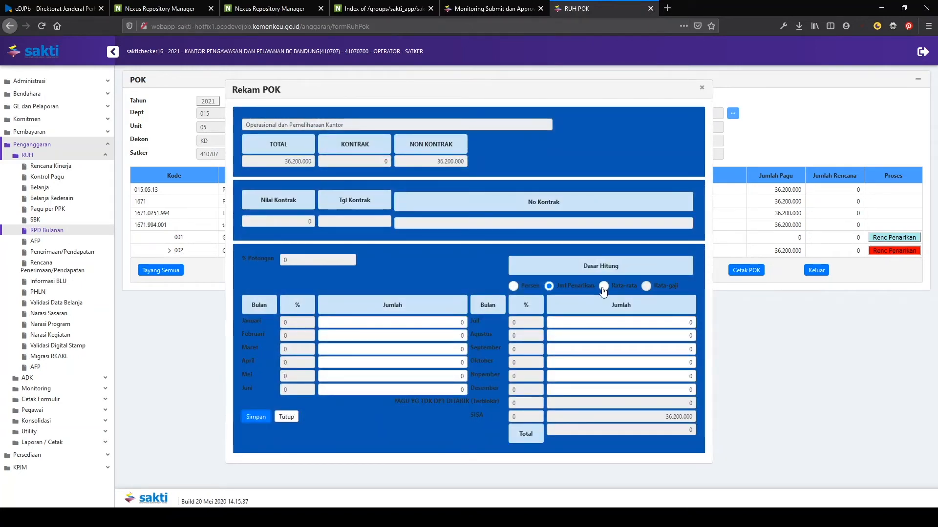
click(604, 289)
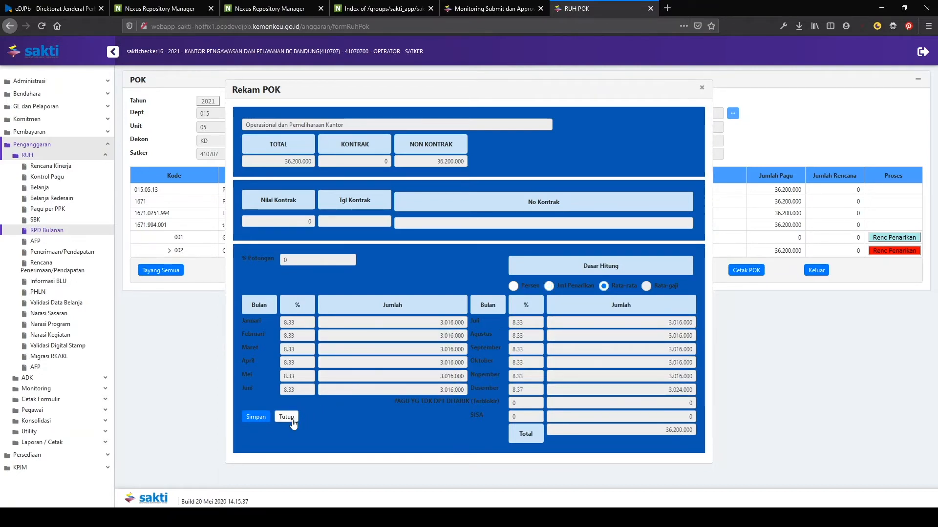
click(286, 417)
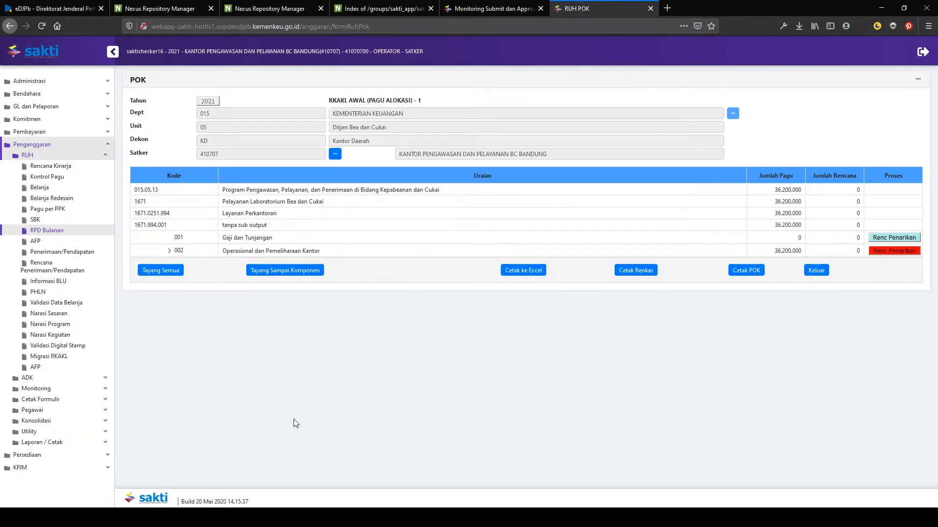
Display the plan down to detail level and save a withdrawal plan for Manual Detail calculated on the Rata-rata basis
click(163, 272)
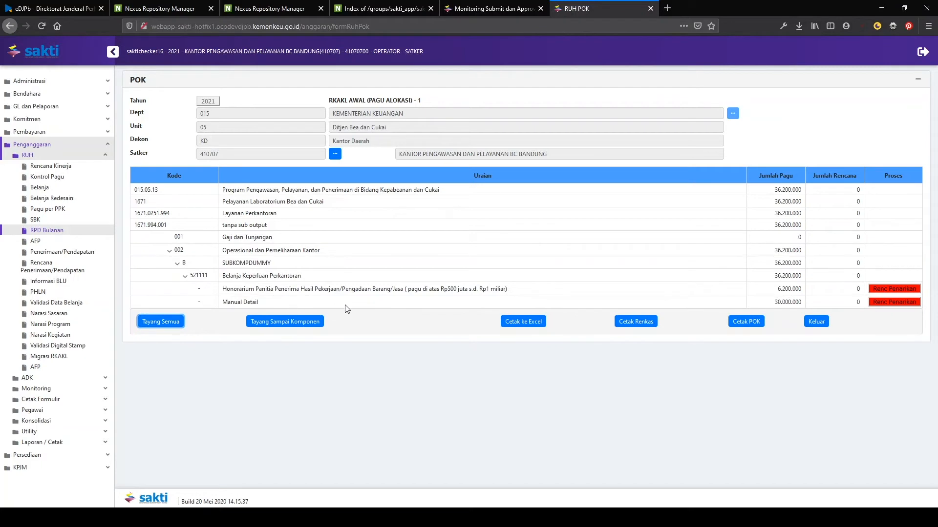
click(895, 303)
click(604, 287)
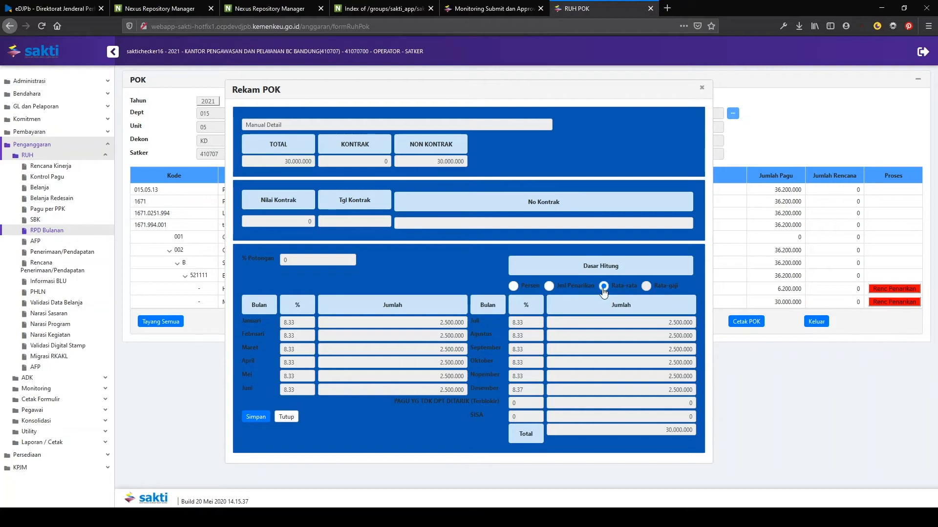
click(576, 286)
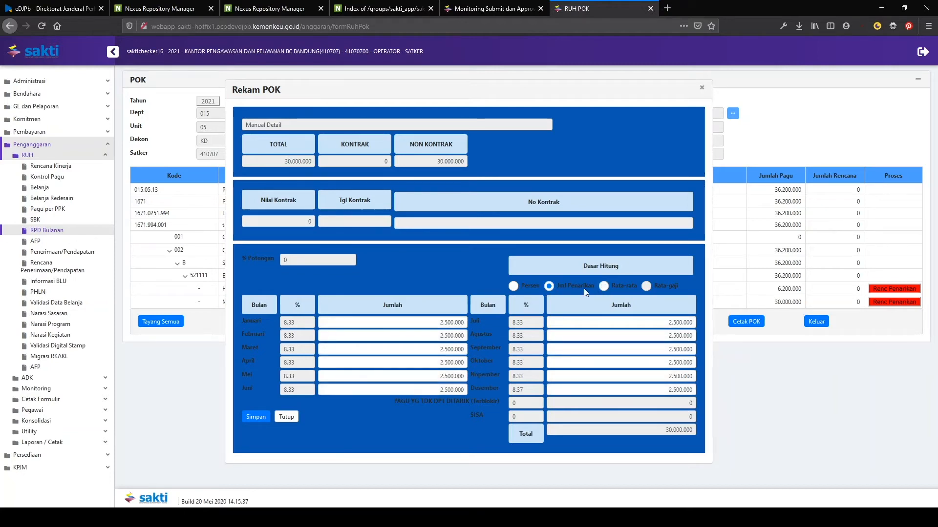
click(513, 286)
click(548, 287)
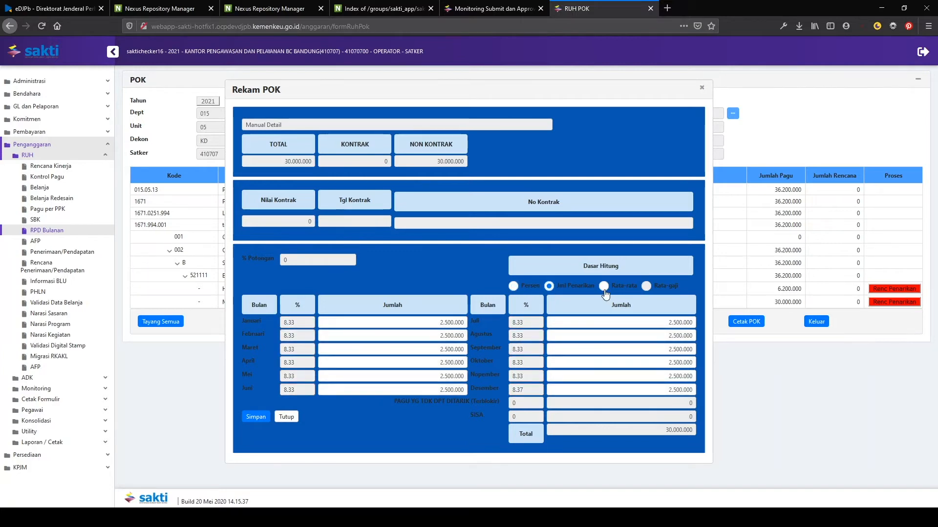
click(605, 288)
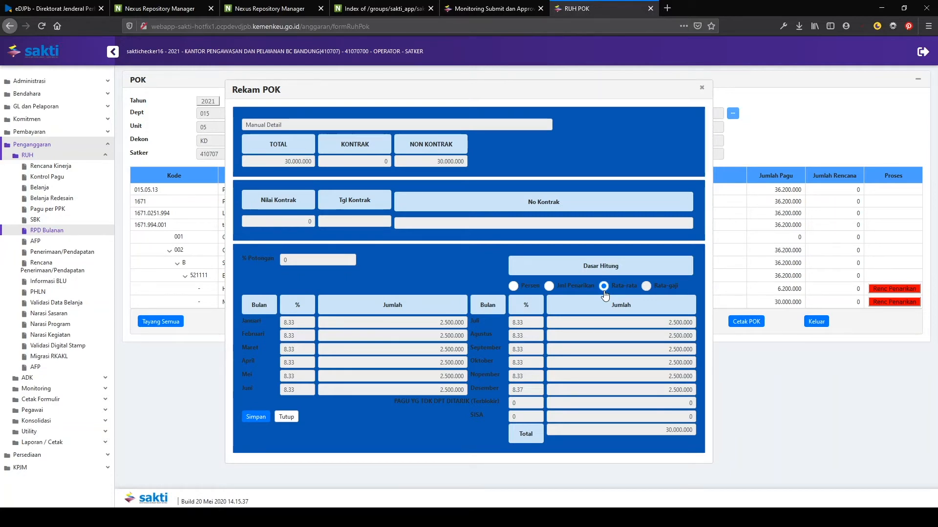
click(254, 418)
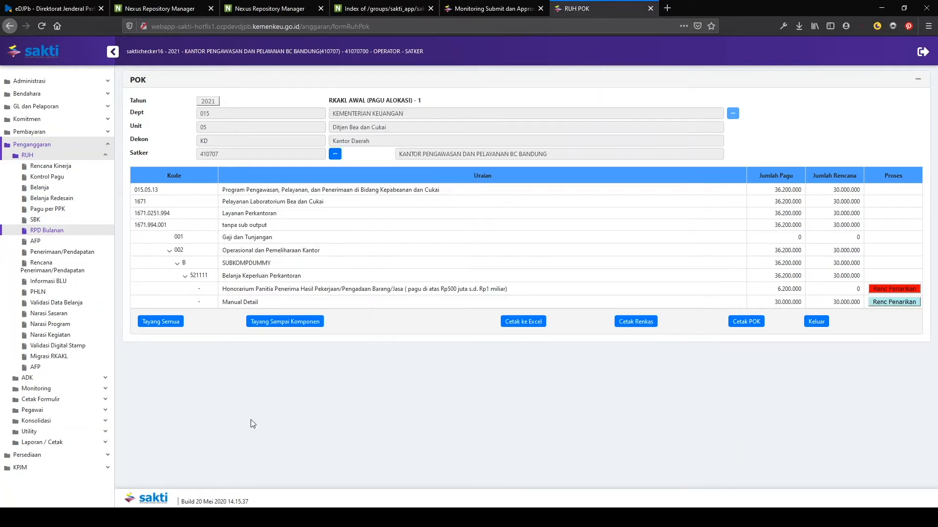
Save a Rata-rata withdrawal plan for the Honorarium Panitia Penerima Hasil Pekerjaan detail
click(895, 289)
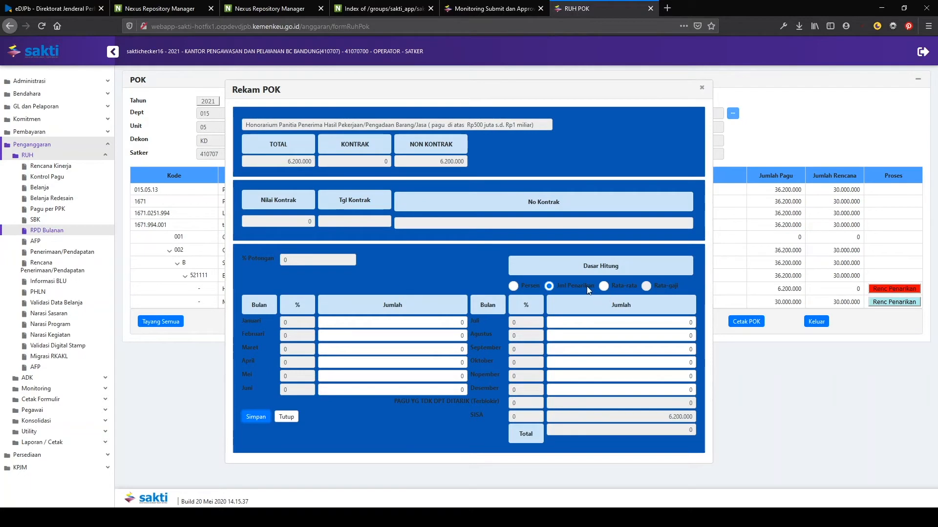
click(603, 286)
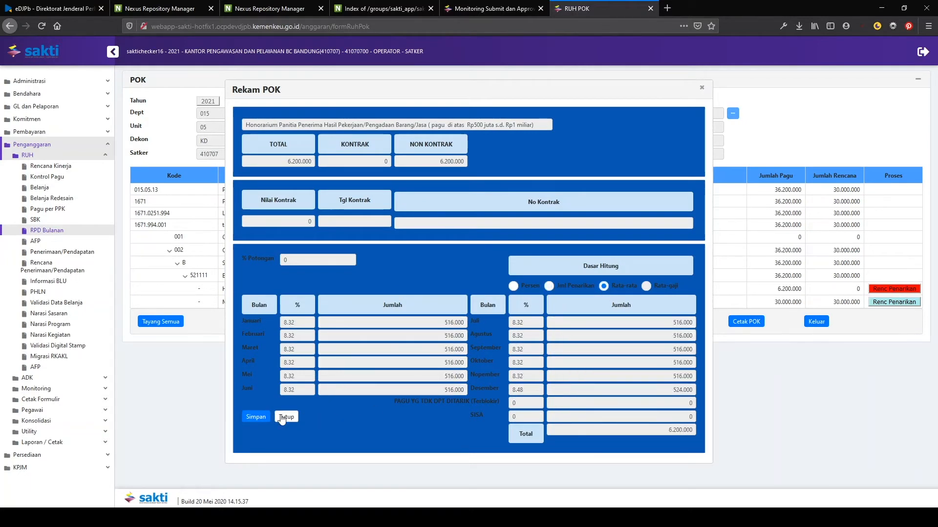
click(251, 418)
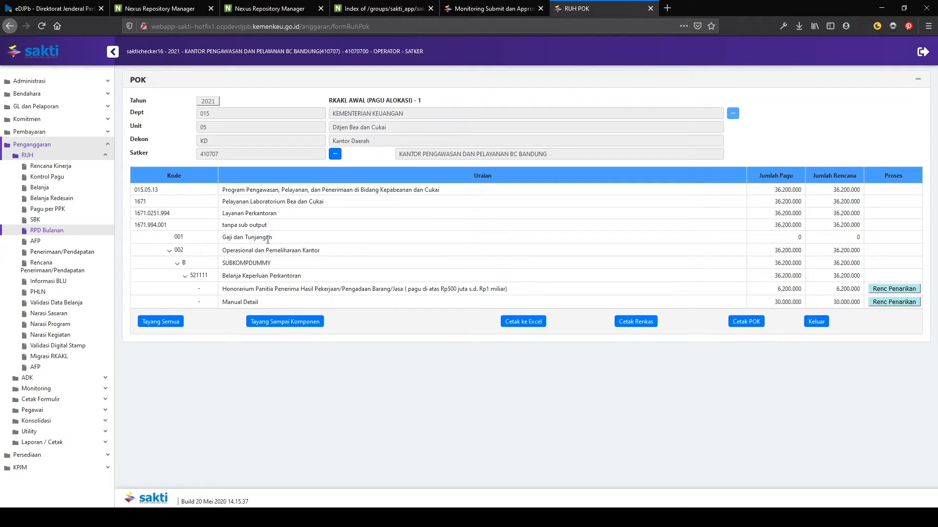
Show the Pegawai employee-data functions of the budgeting module
drag(223, 240, 284, 242)
click(285, 243)
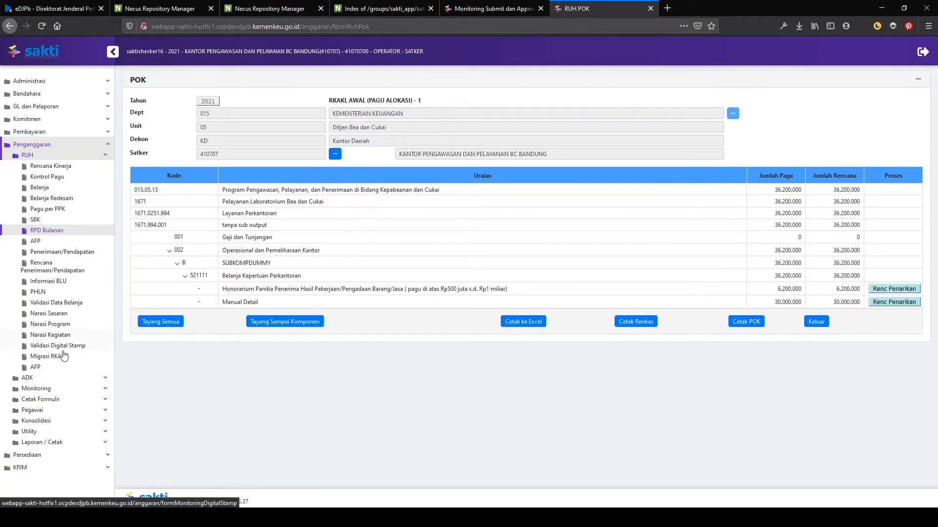
click(43, 411)
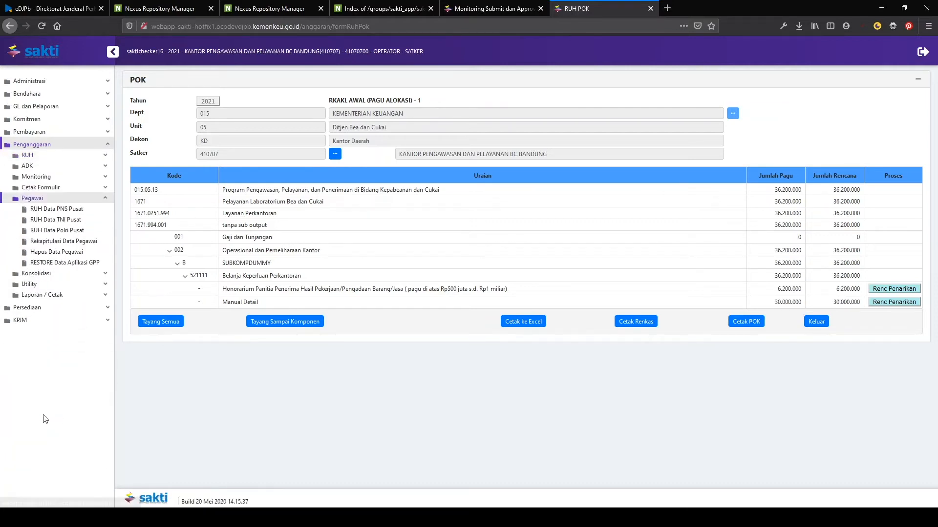
View the RESTORE Data Aplikasi GPP form, and load the RUH Data PNS Pusat employee data for satker 410707
click(73, 264)
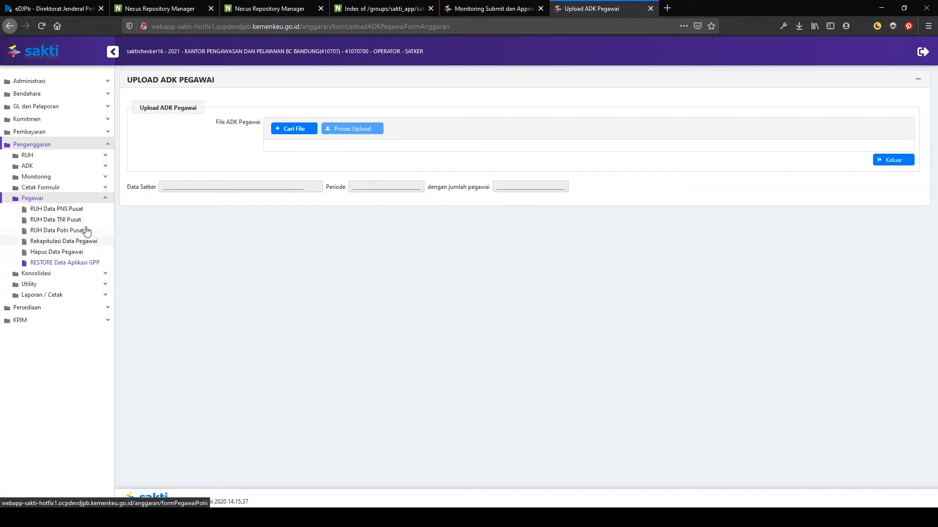
click(99, 212)
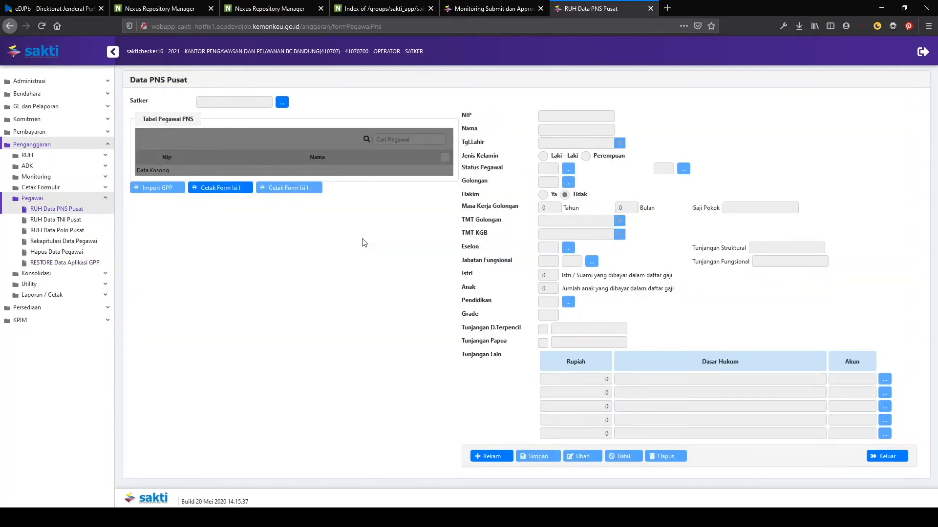
click(281, 102)
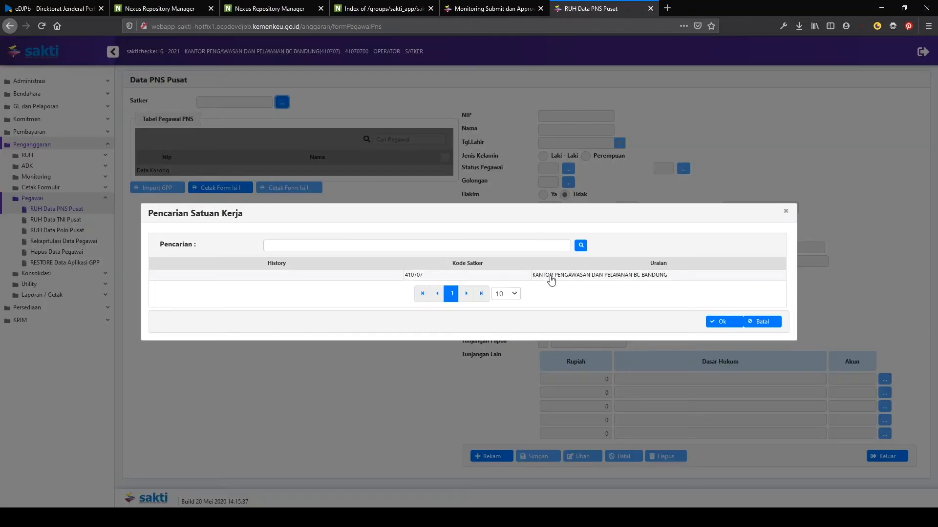
click(551, 277)
click(726, 321)
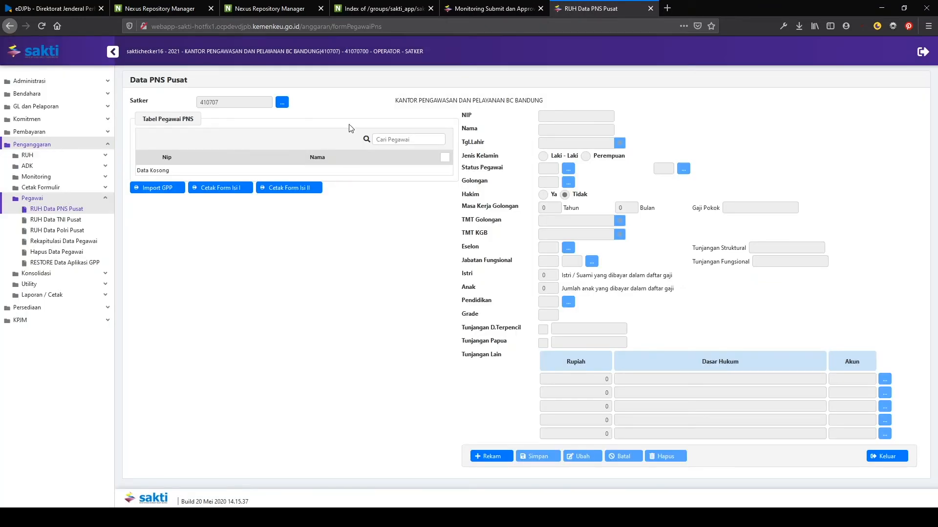
Look through the PNS employee table and deselect one employee near the end of the list
scroll(375, 217, down, 3)
scroll(374, 217, down, 5)
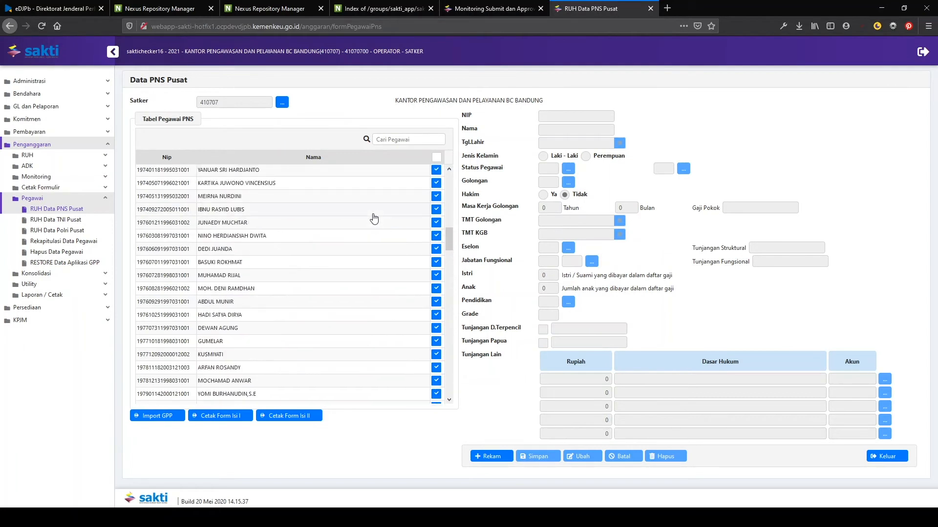
scroll(375, 219, down, 15)
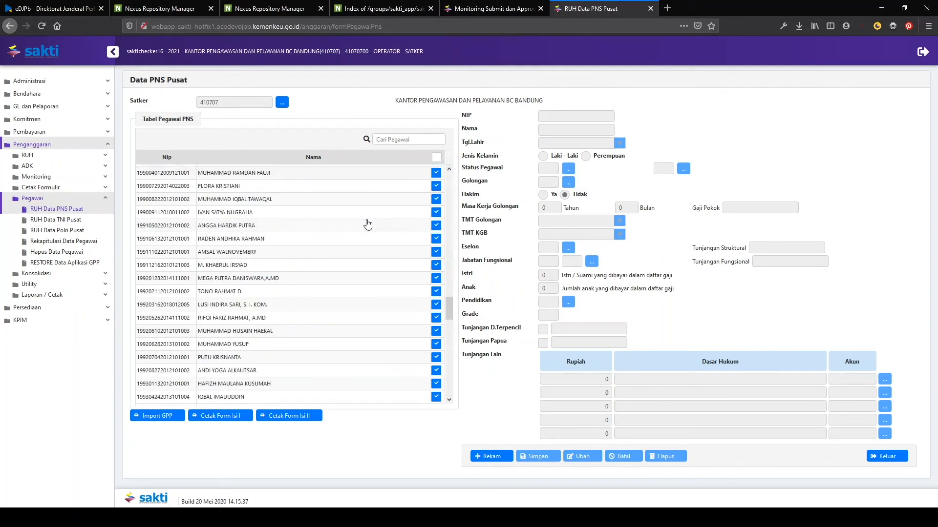
scroll(367, 224, down, 10)
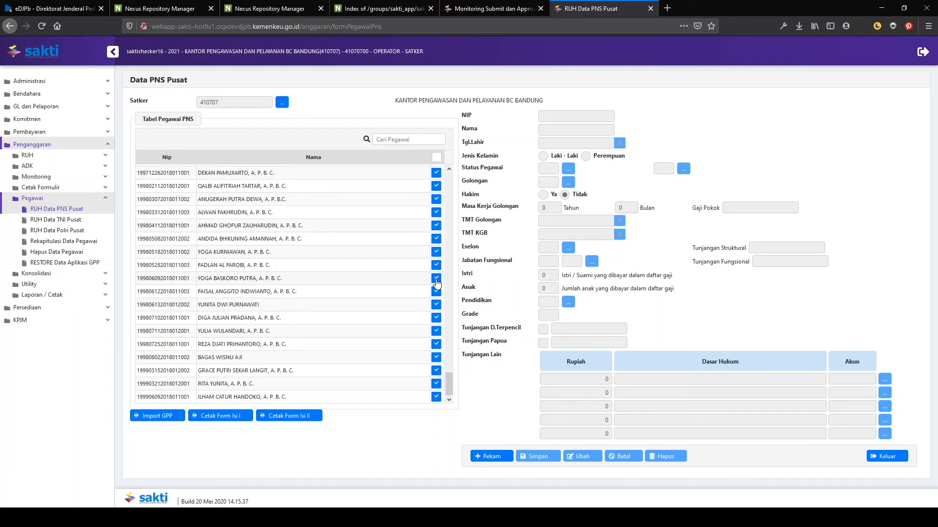
click(436, 279)
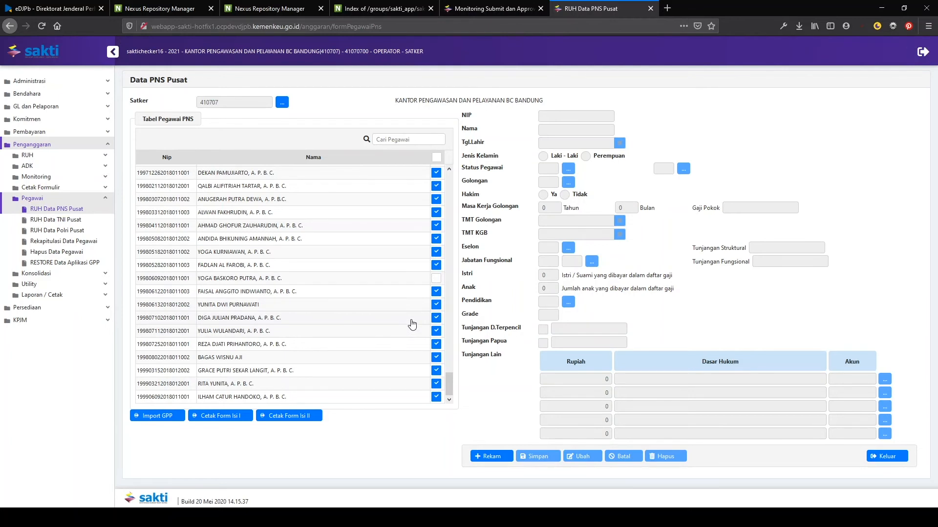
Open another employee's record from the PNS table for editing and cancel the edit
click(413, 324)
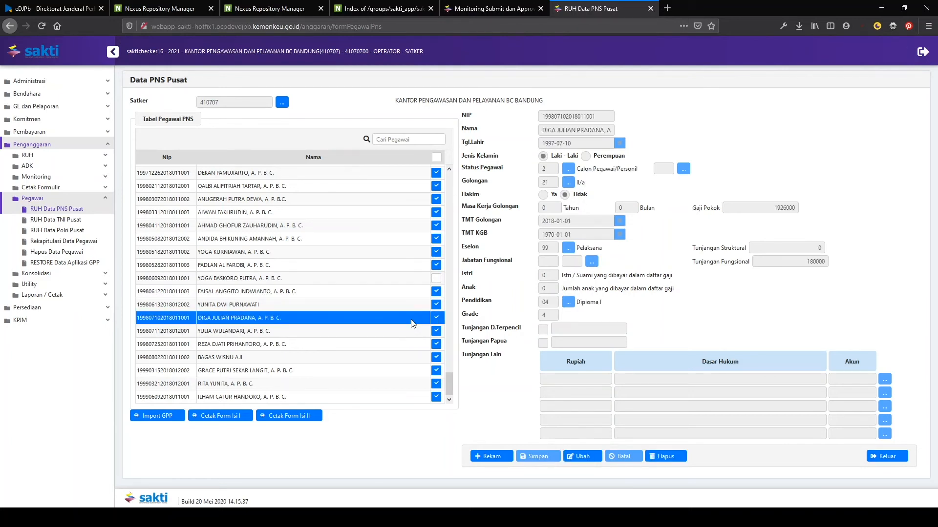
click(581, 457)
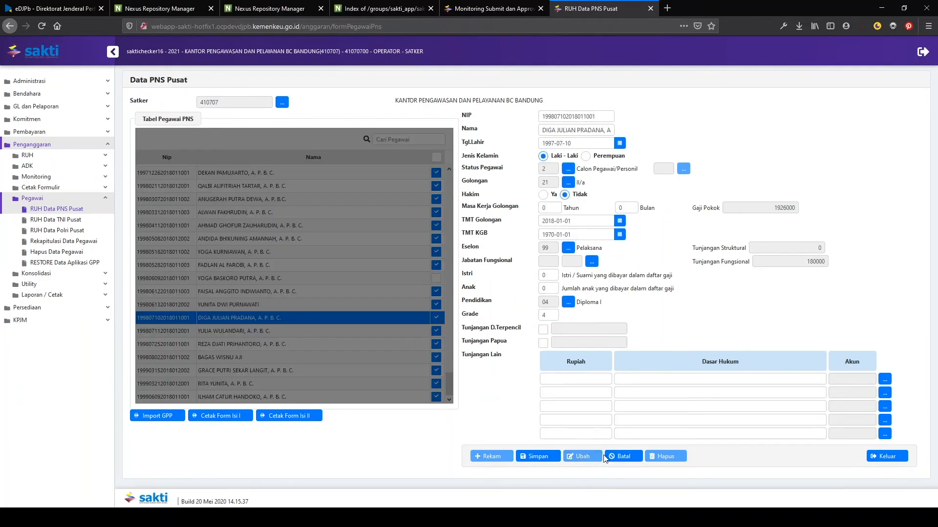
drag(583, 125, 602, 135)
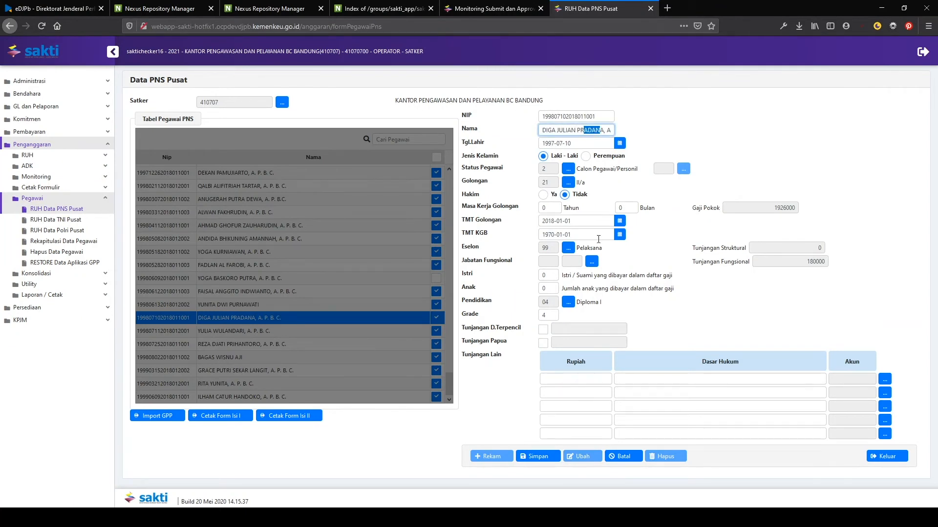
click(610, 457)
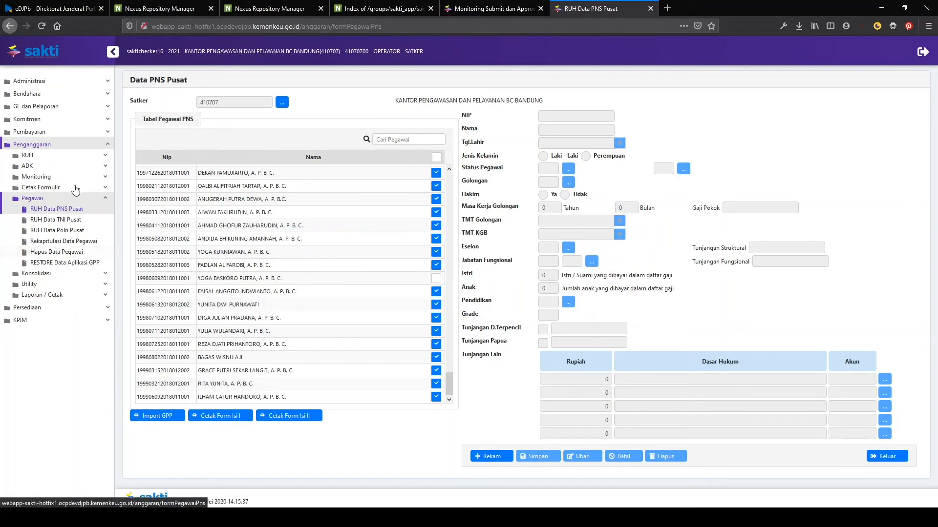
Open the Belanja Redesain budget form for satker 410707
click(73, 156)
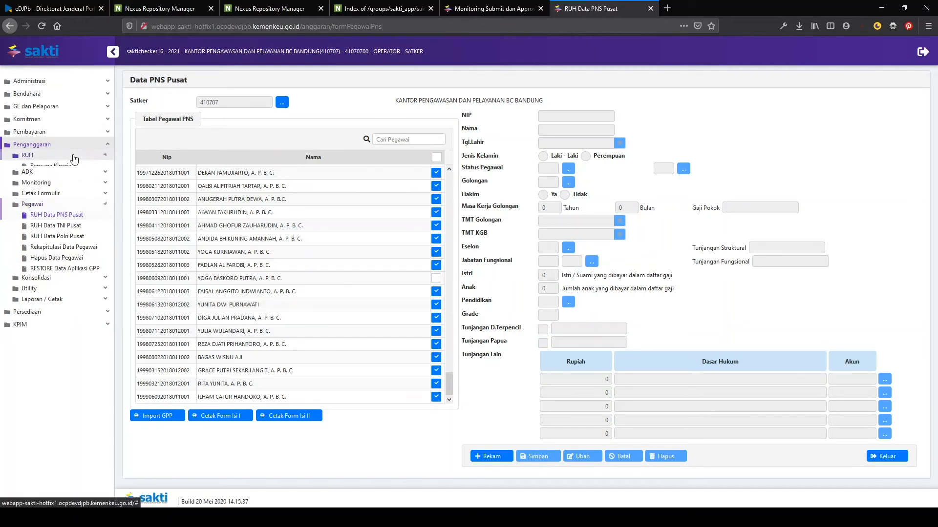
click(60, 200)
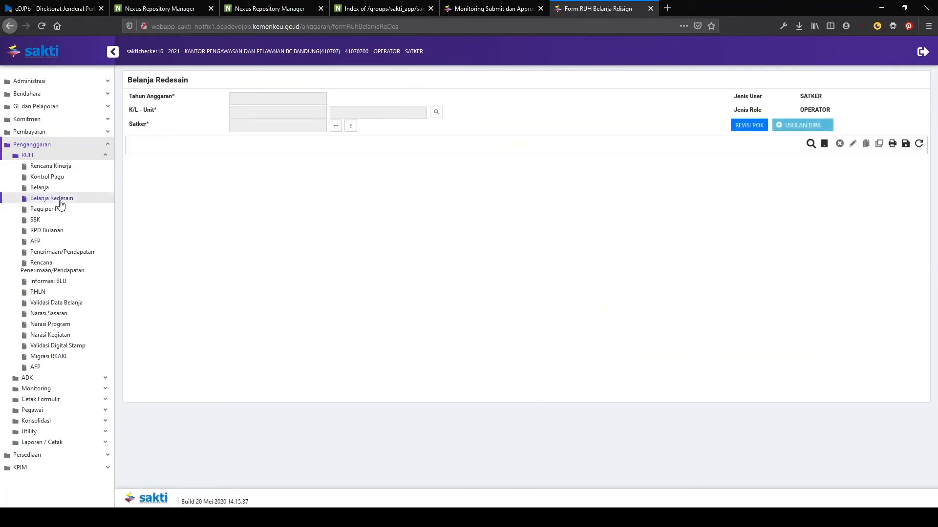
click(332, 126)
click(413, 139)
click(632, 184)
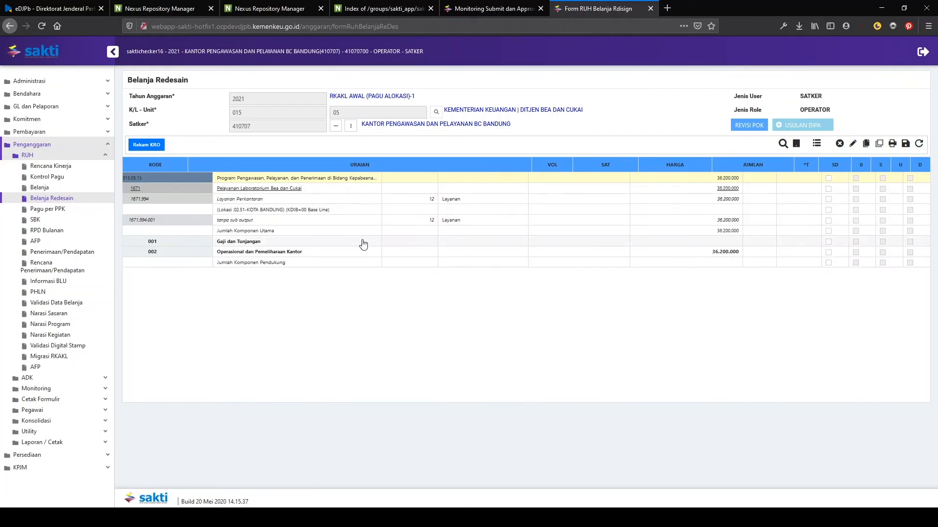
Generate the salary budget for component 001 Gaji dan Tunjangan by editing that component
click(362, 245)
click(828, 242)
click(853, 143)
click(384, 165)
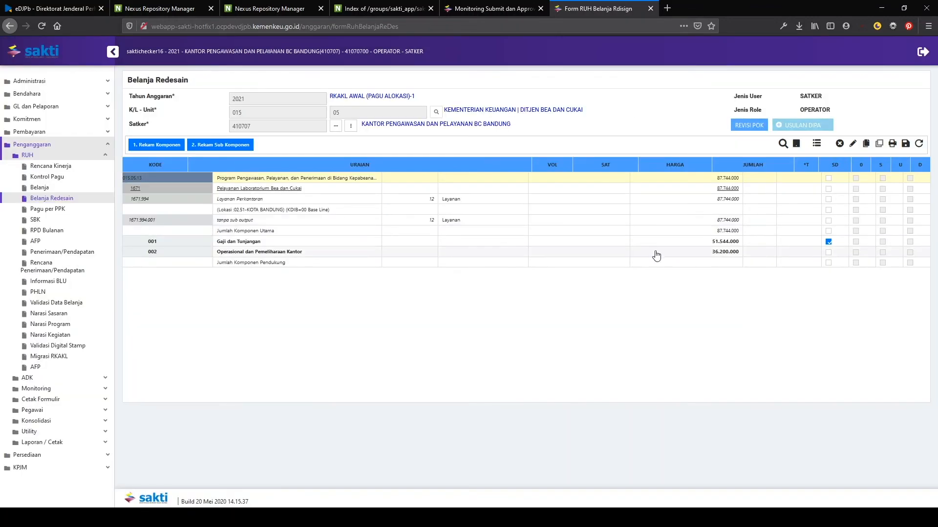
Display the Belanja Redesain budget with all its accounts and details, and save it
click(816, 143)
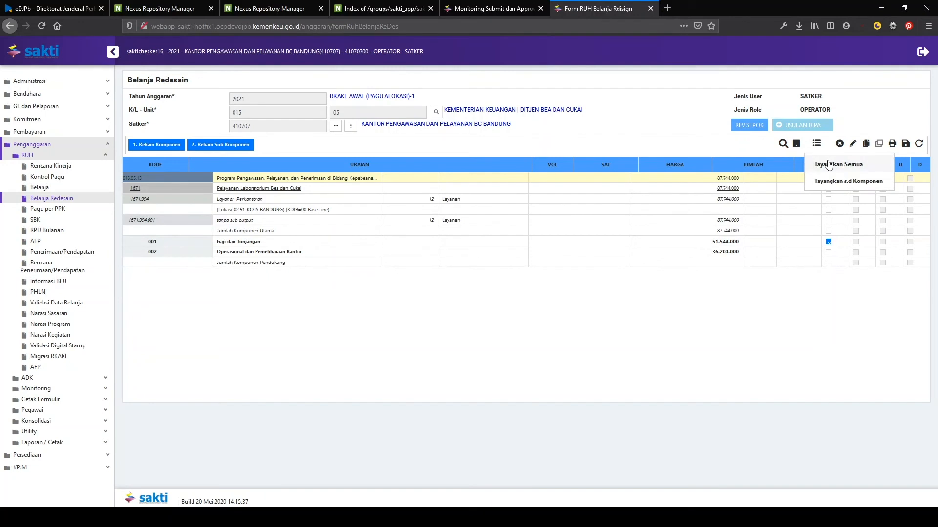
click(829, 164)
scroll(318, 266, down, 5)
scroll(322, 268, up, 5)
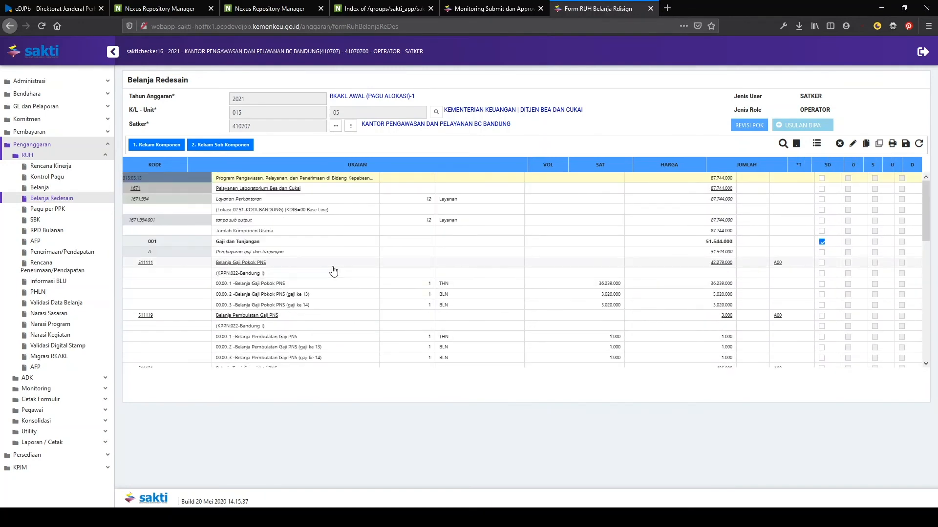
click(905, 143)
click(495, 298)
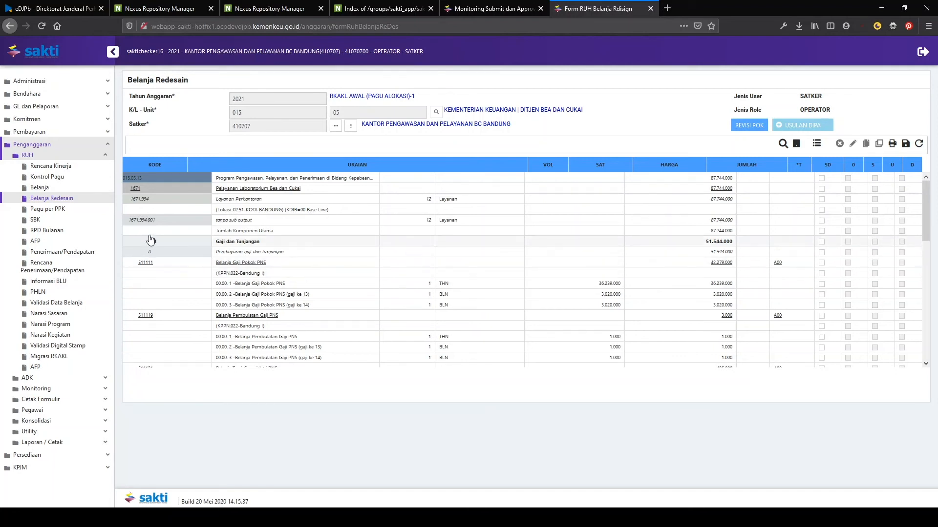
Open the monthly withdrawal plan (RPD Bulanan) for satker 410707 with output 1671.994 Layanan Perkantoran
click(68, 233)
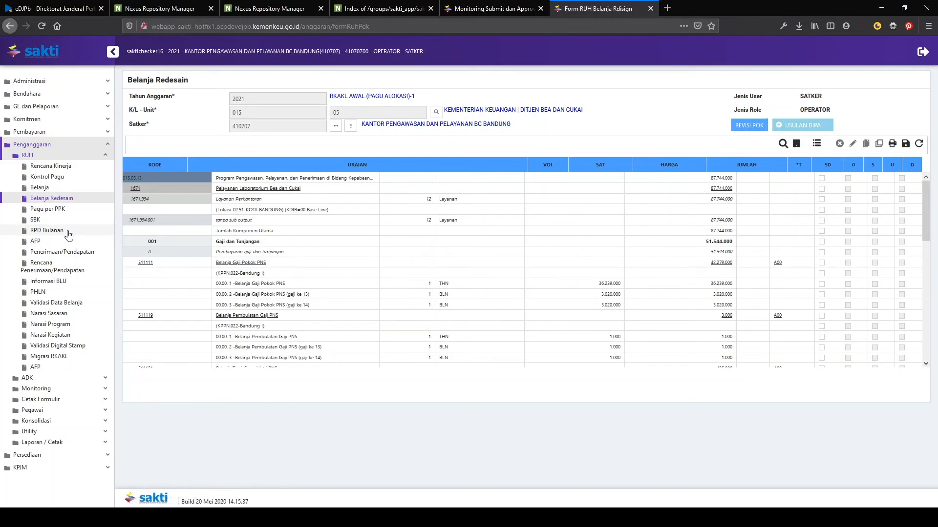
click(335, 154)
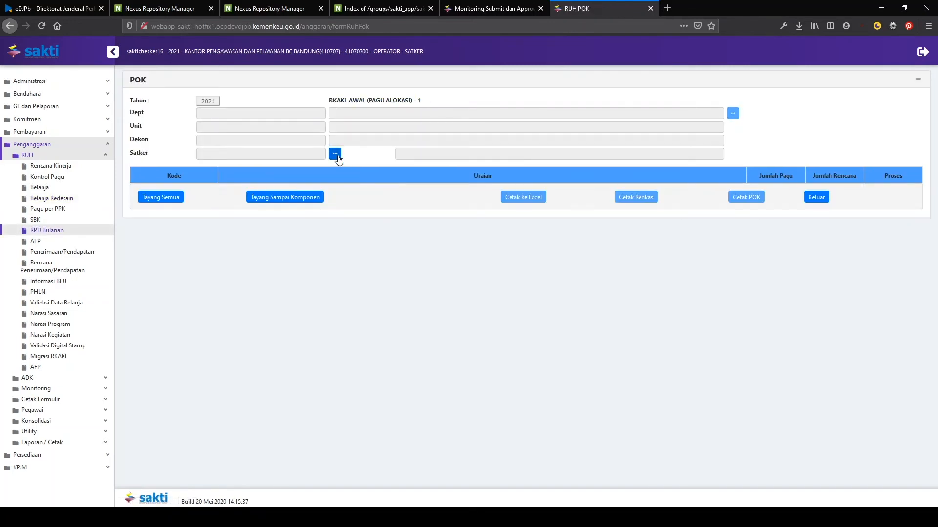
click(497, 216)
click(639, 109)
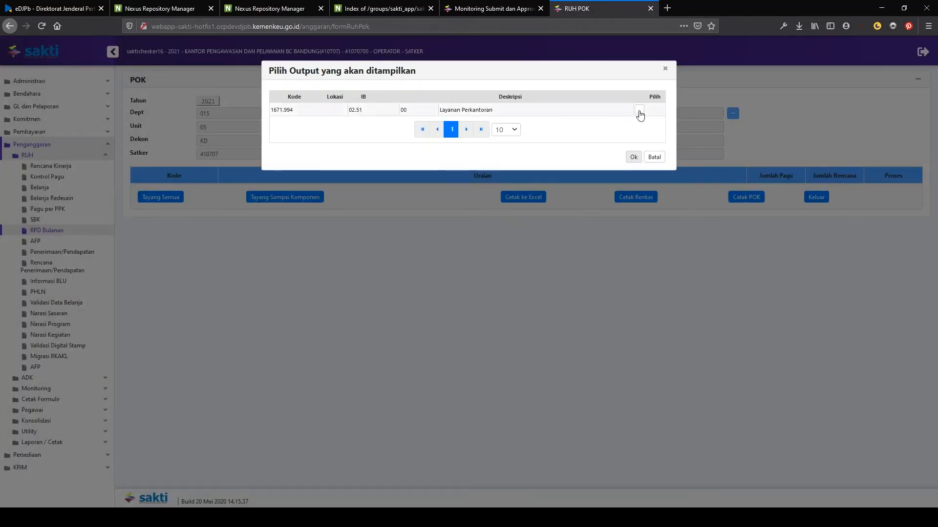
click(633, 157)
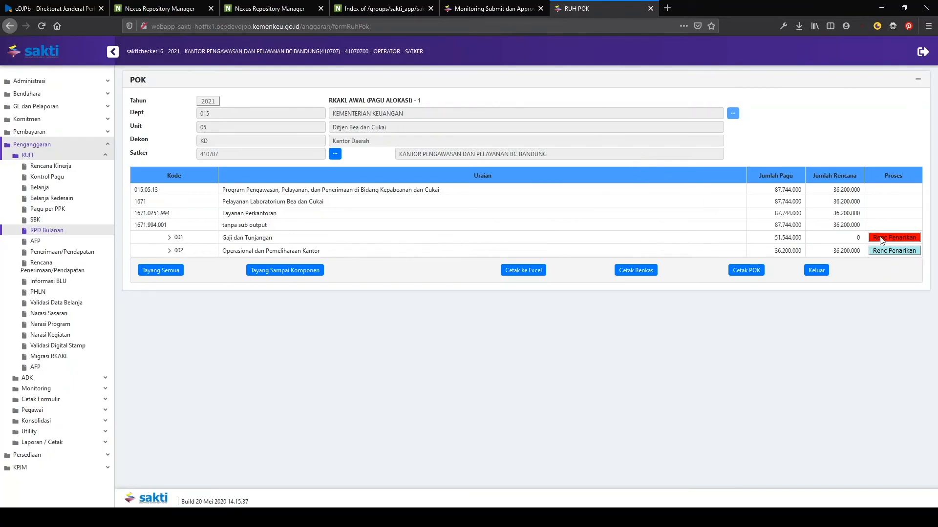
Save a withdrawal plan for component 001 Gaji dan Tunjangan calculated on the Rata-rata basis
click(893, 240)
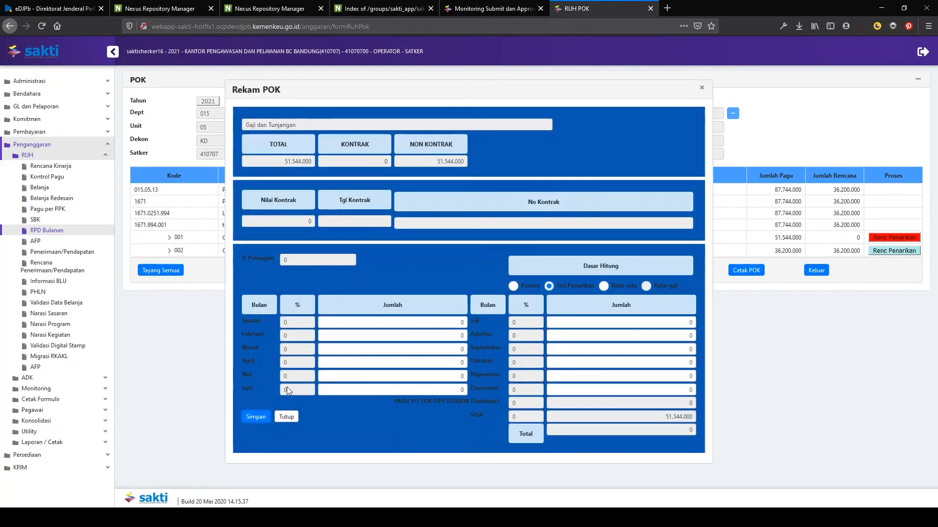
click(604, 286)
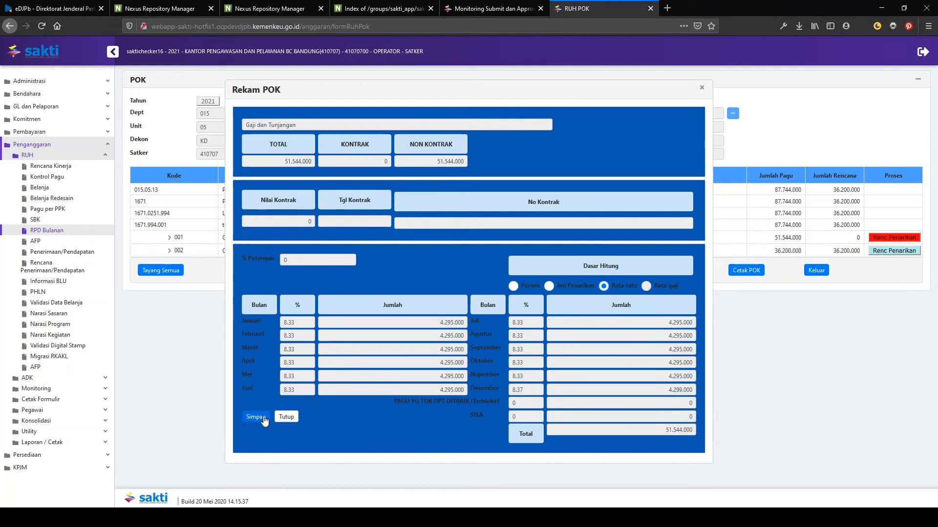
click(256, 417)
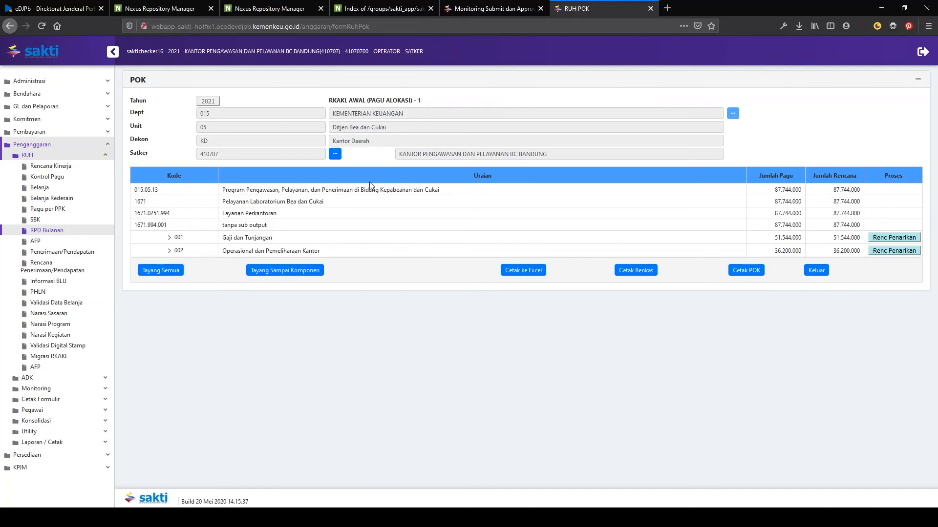
Start a new revenue record in Penerimaan/Pendapatan with activity AAE5 Pengelolaan organisasi dan SDM under program 015.05.AA
click(71, 253)
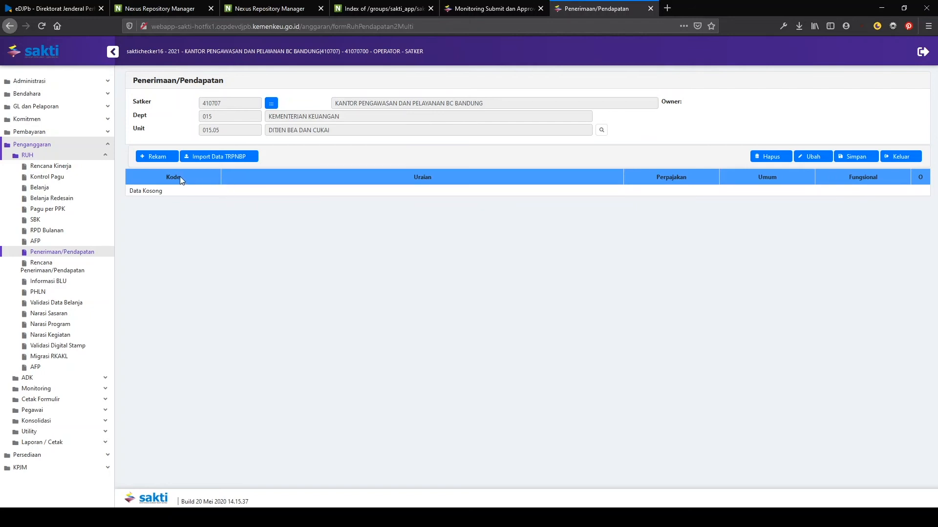
click(157, 157)
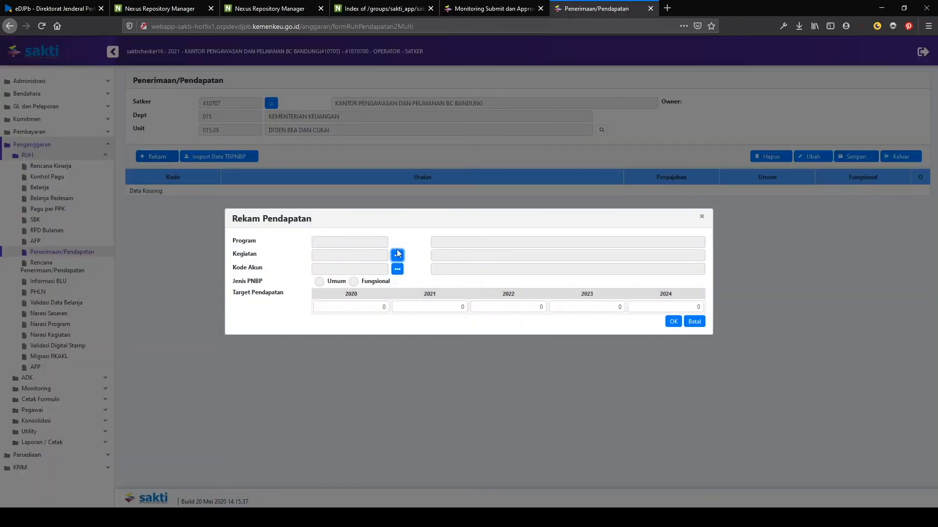
click(397, 259)
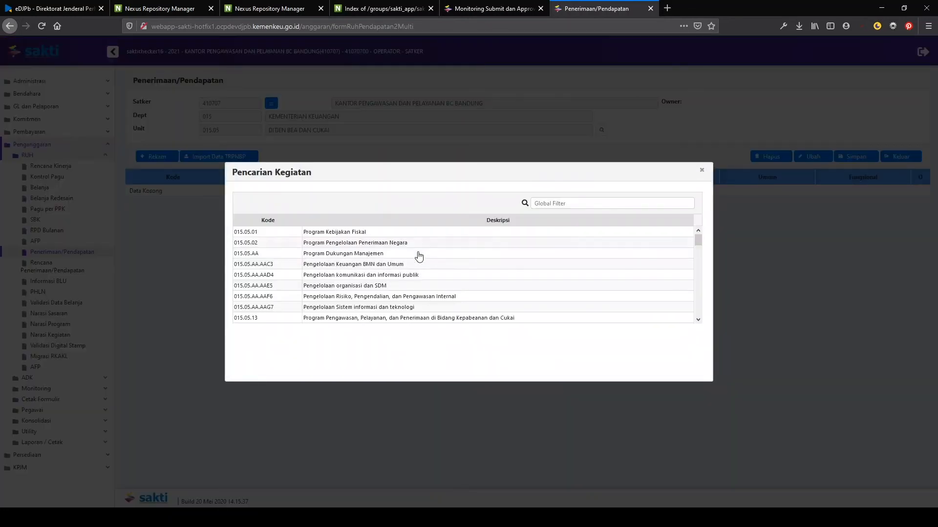
click(479, 244)
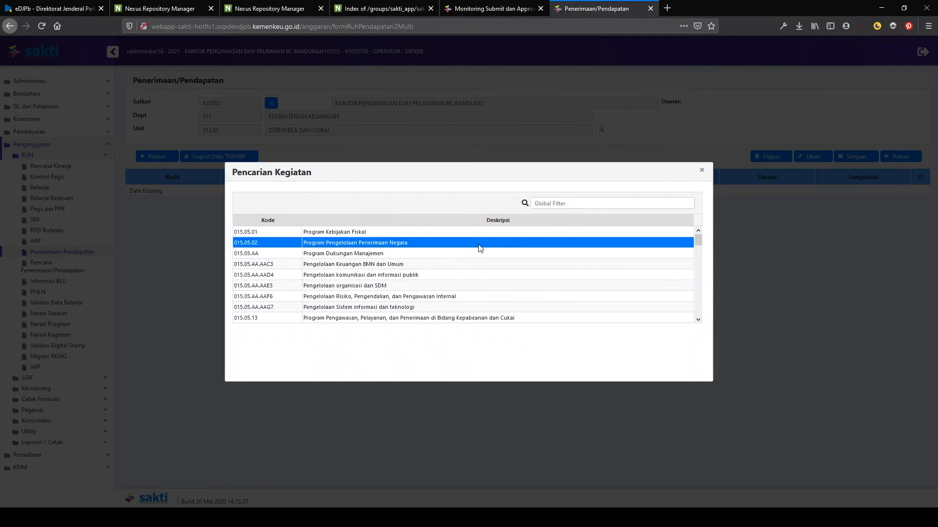
click(396, 258)
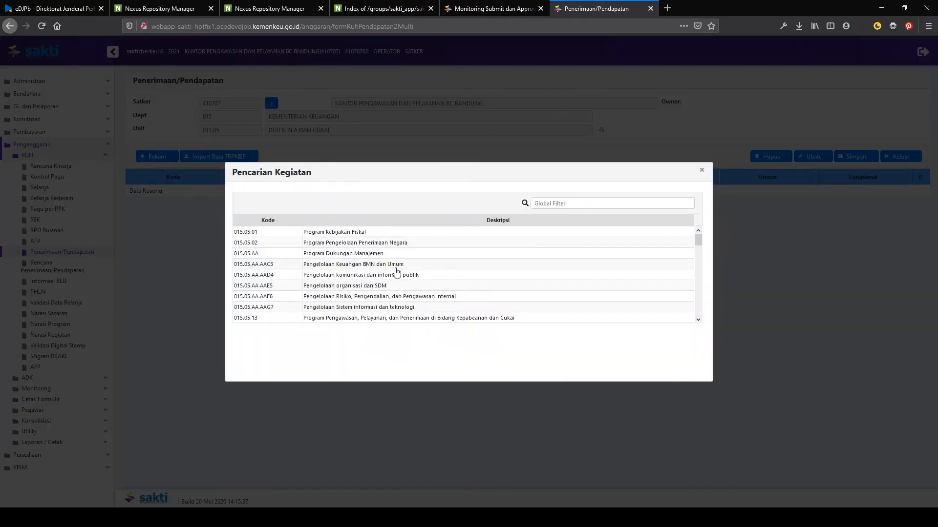
click(390, 285)
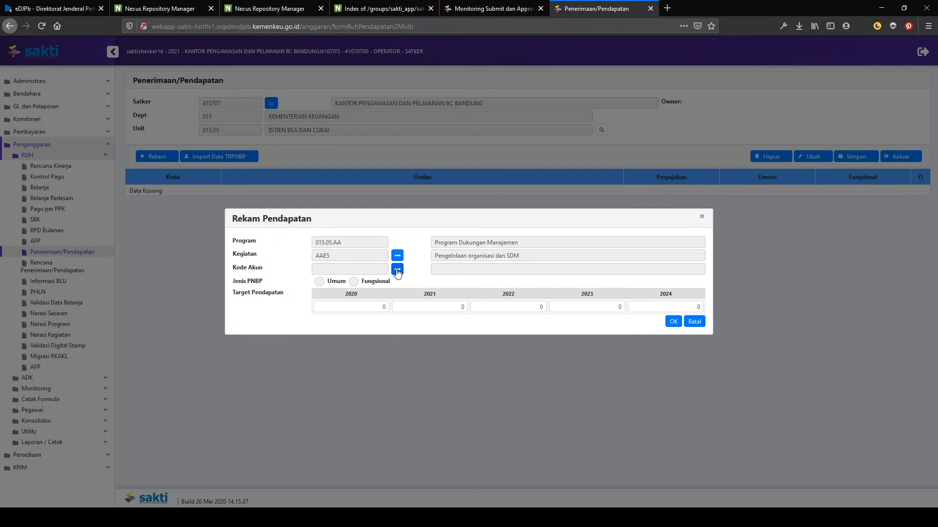
Set the revenue record's account code to 411519 Pendapatan Cukai Lainnya
click(397, 270)
click(486, 339)
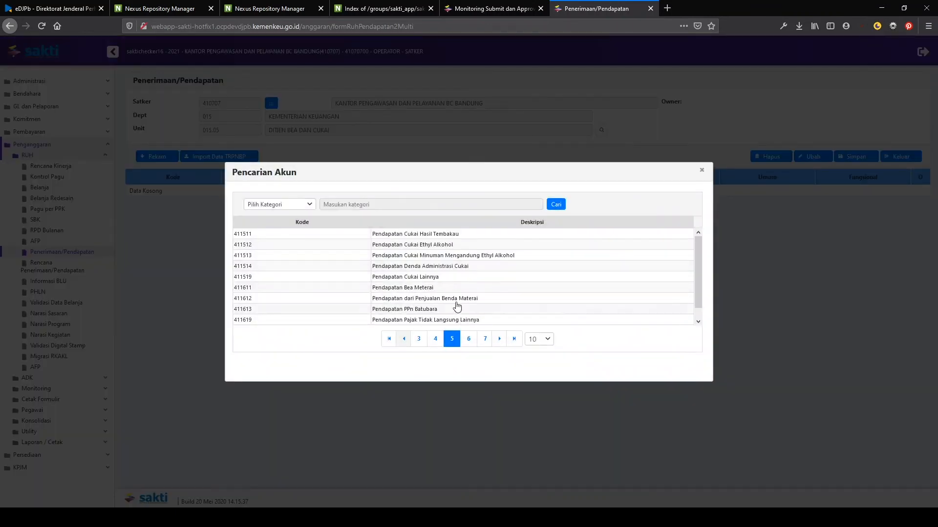
click(457, 289)
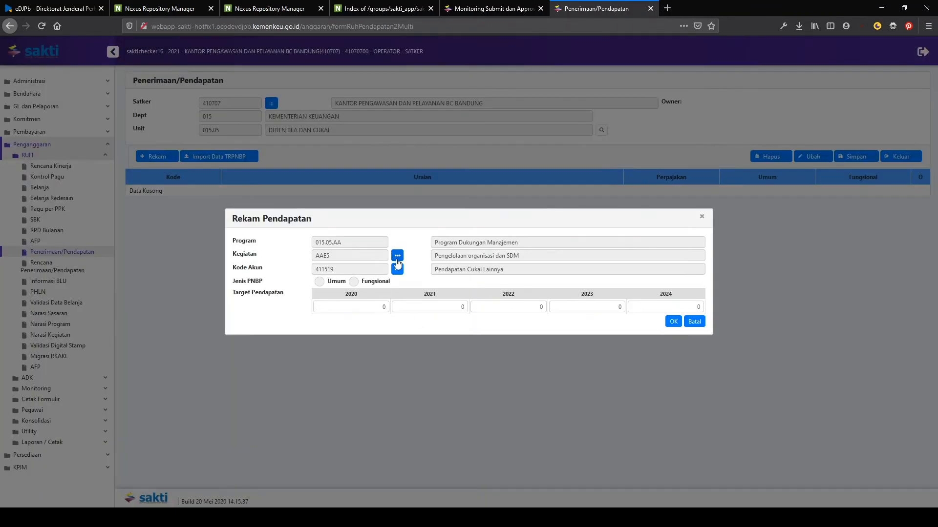
Save revenue targets for account 412111 Pendapatan Bea Masuk: 1,000,000 (2020), 1,100,000 (2021), 1,200,000 (2022), 1,300,000 (2023) and 1,400,000 (2024)
drag(377, 308, 407, 309)
text(1000000)
key(Tab)
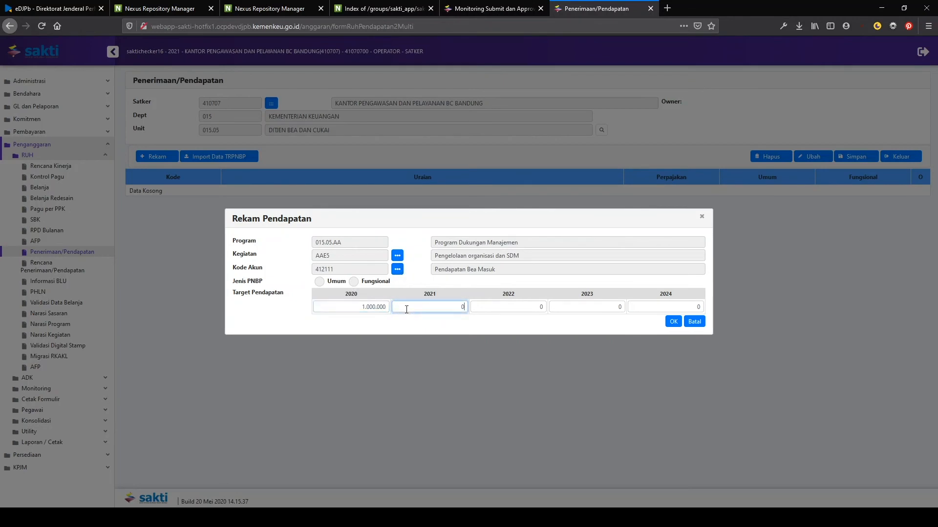
text(1100000)
key(Tab)
text(1200000)
key(Tab)
text(1300000)
key(Tab)
text(1400000)
click(672, 321)
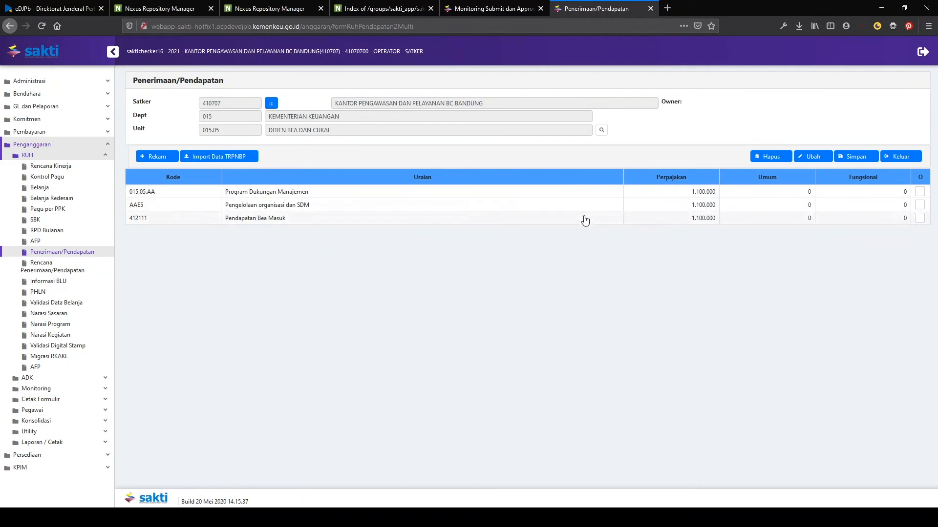
click(854, 157)
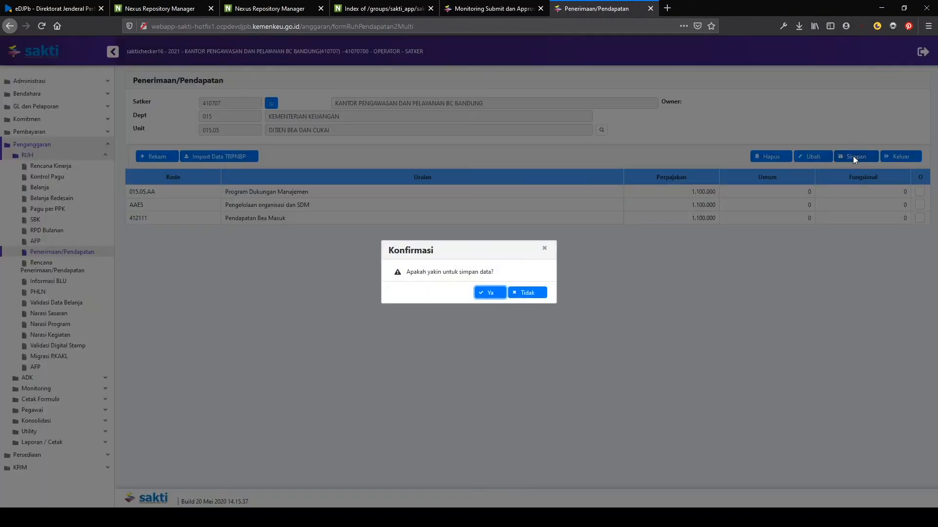
click(493, 293)
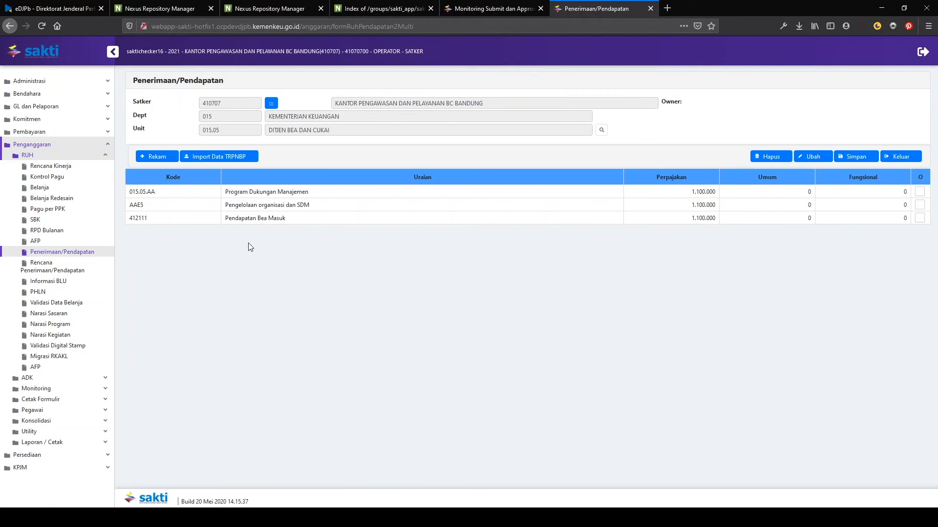
Open the revenue plan (Rencana Penerimaan/Pendapatan) for satker 410707 with Jenis Penerimaan set to Pajak
click(69, 267)
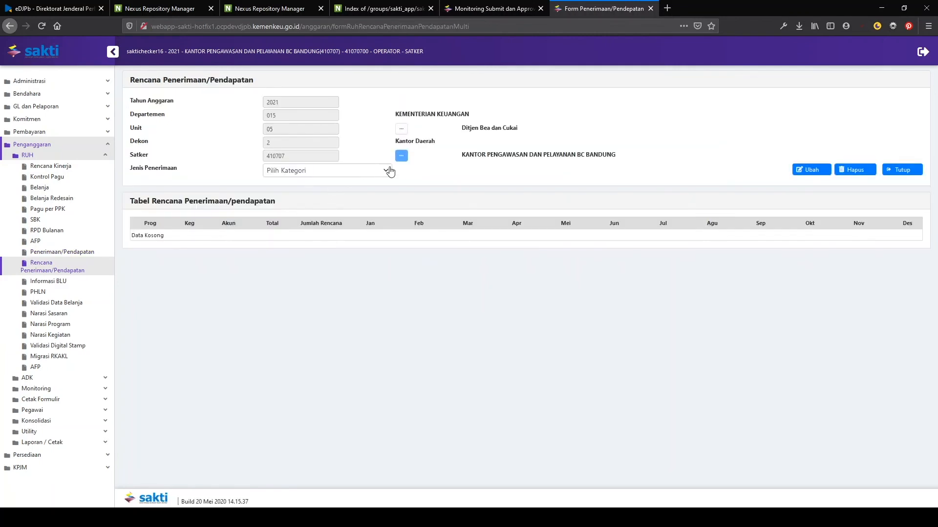
click(390, 175)
click(356, 230)
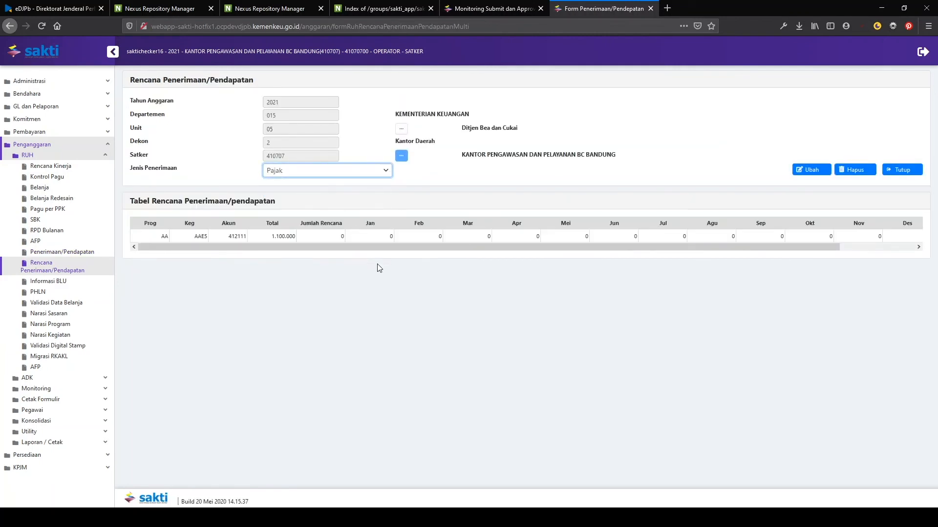
Save a monthly revenue plan for account 412111 under activity AAE5, calculated on the Rata-Rata basis
click(309, 237)
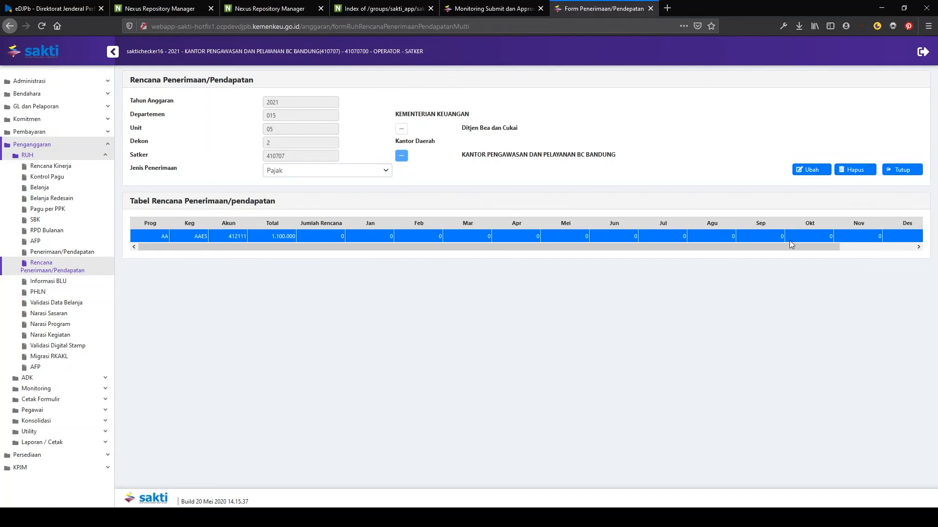
click(825, 173)
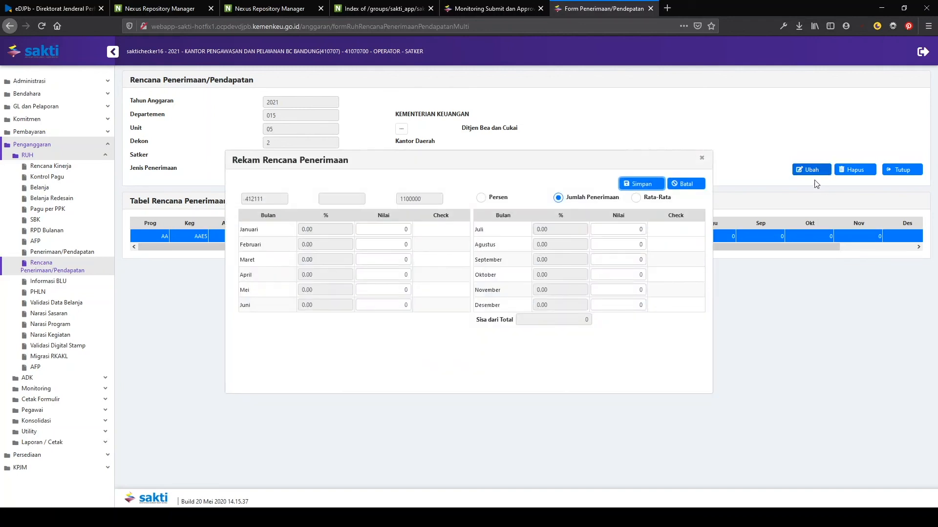
click(636, 199)
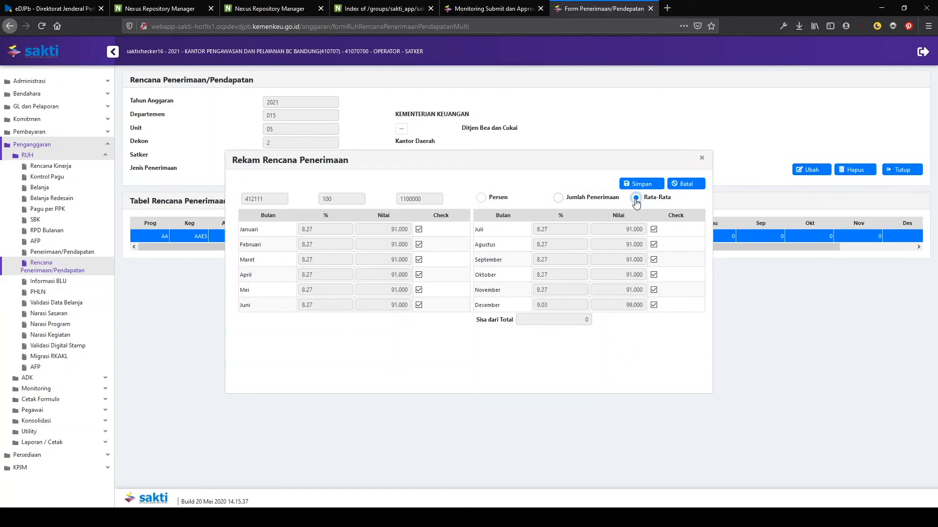
click(637, 186)
click(489, 294)
click(702, 158)
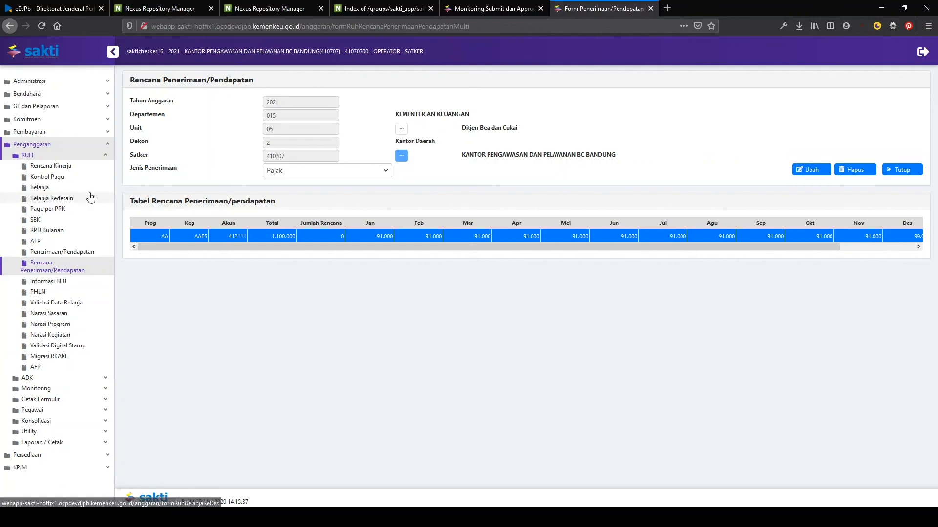
Run the spending data validation (Validasi Data Belanja) for satker 410707 and dismiss the result message
click(77, 306)
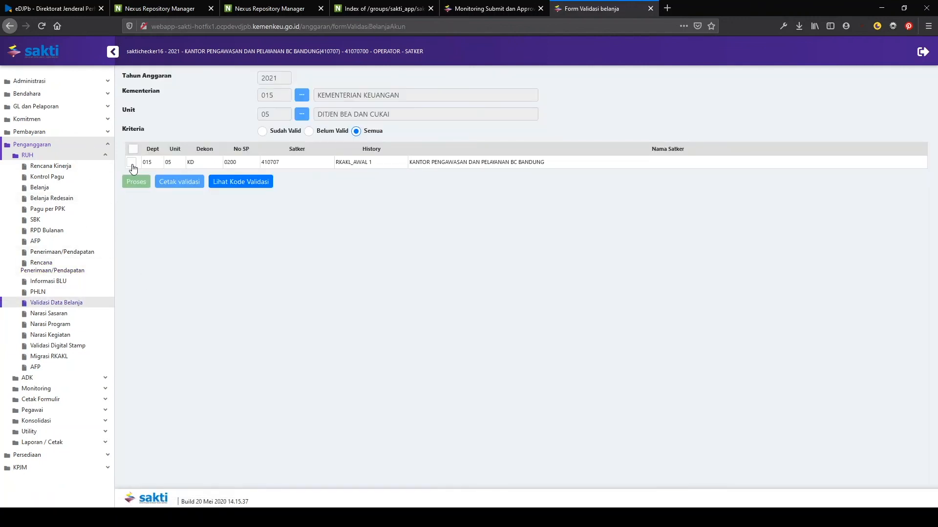
click(132, 165)
click(139, 184)
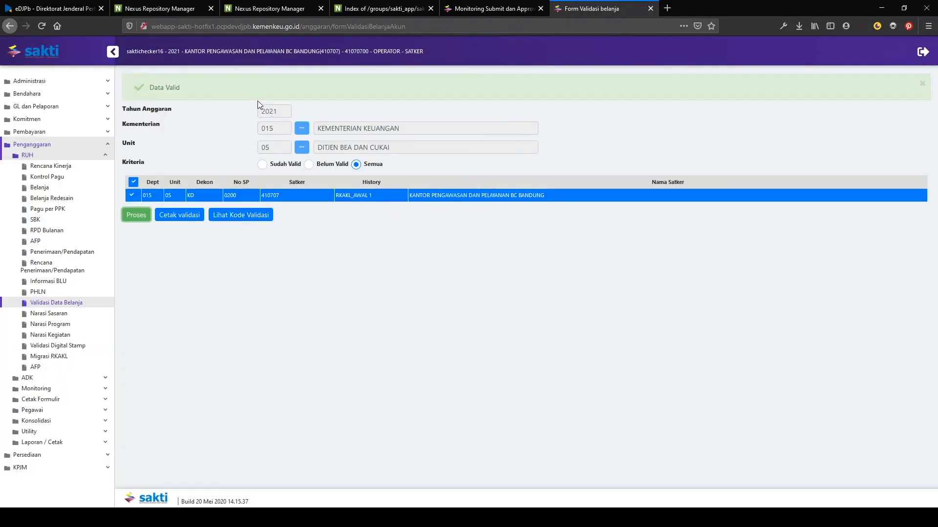
click(921, 86)
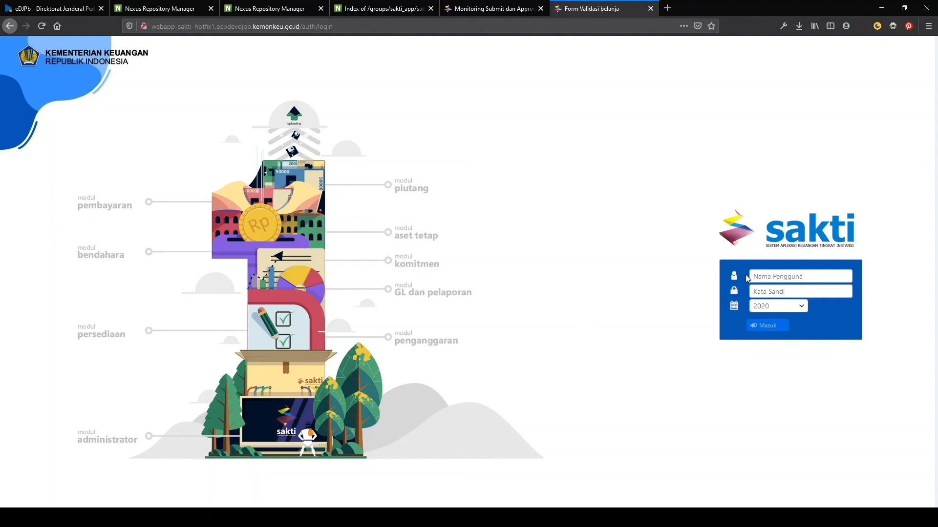
Log in with the satker approval account for budget year 2021
click(782, 307)
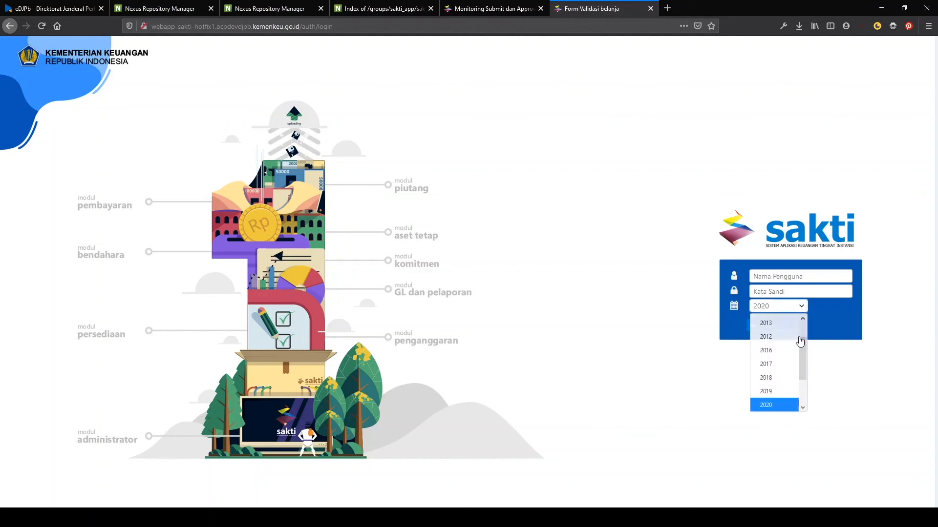
click(787, 377)
click(808, 281)
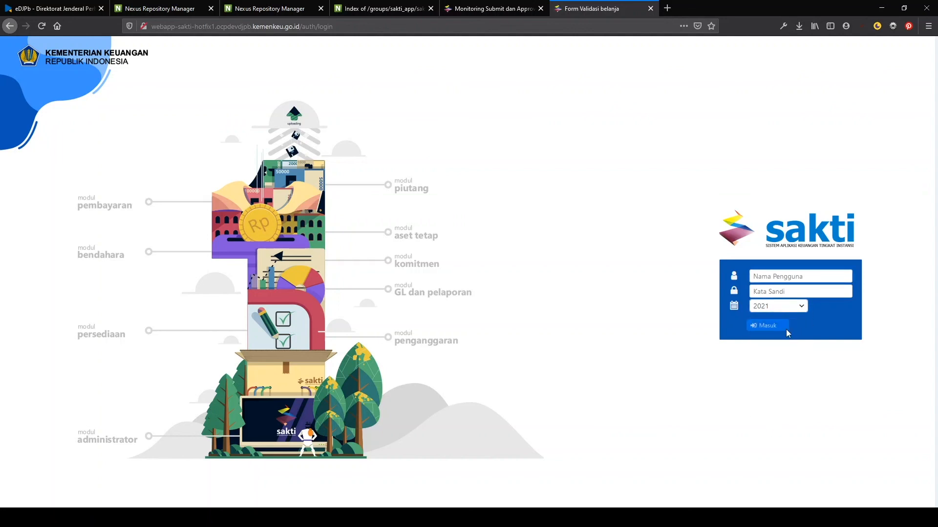
click(785, 327)
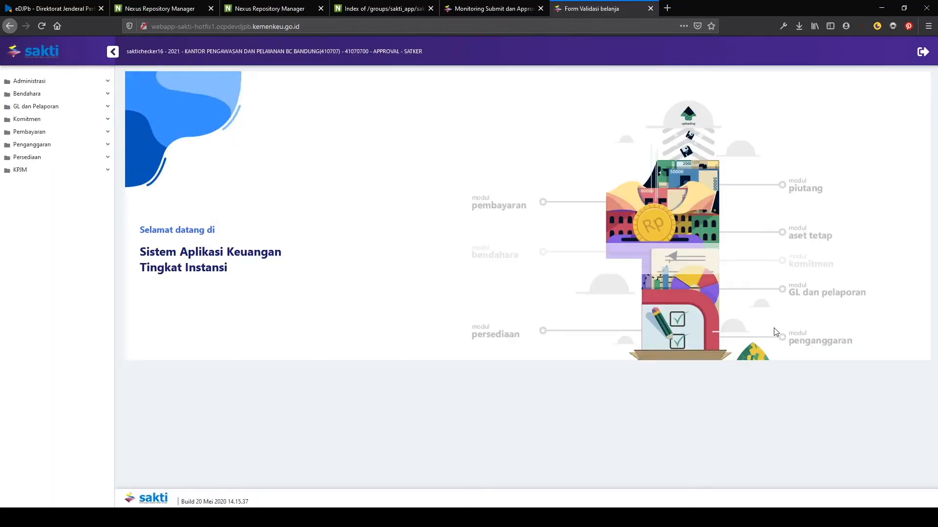
Open Monitoring Submit dan Approve Data in the Penganggaran module
click(82, 145)
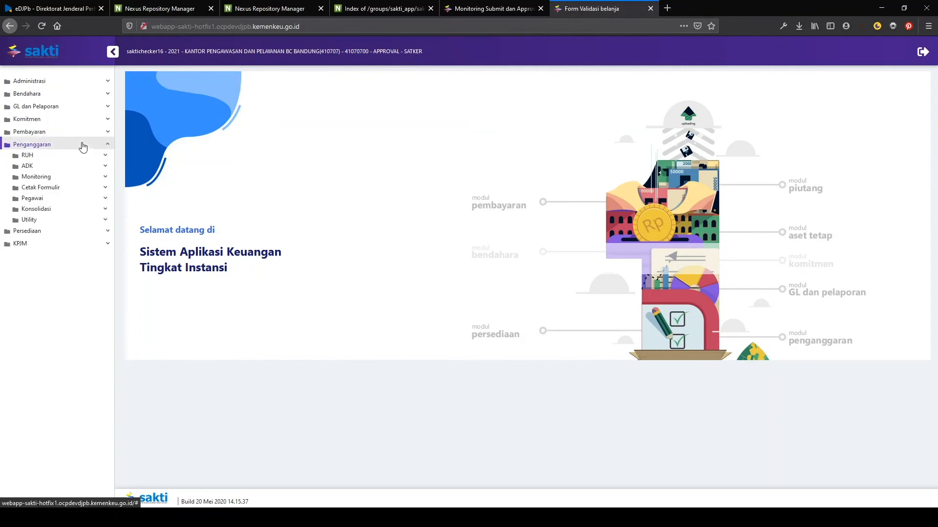
click(73, 178)
click(98, 216)
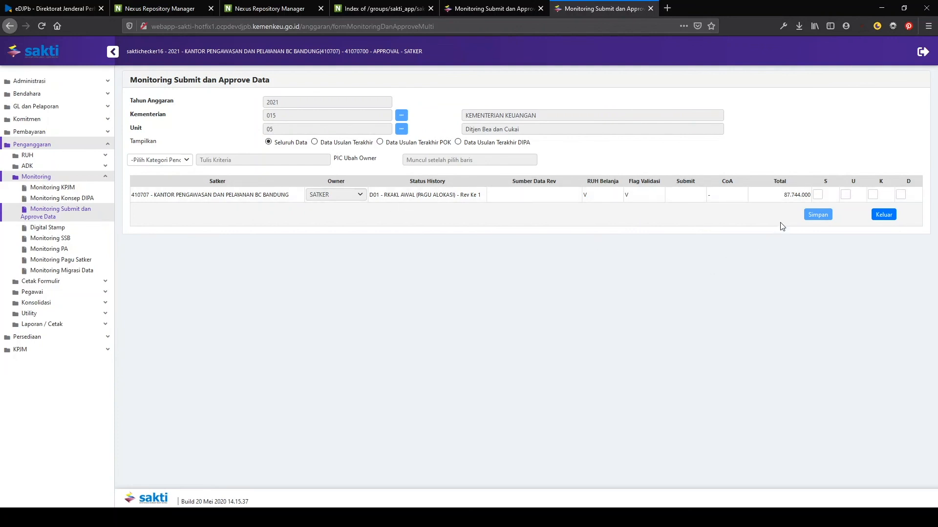
Approve the D01 RKAKL Awal (Pagu Alokasi) data of satker 410707 at satker level (S) and save it
click(818, 195)
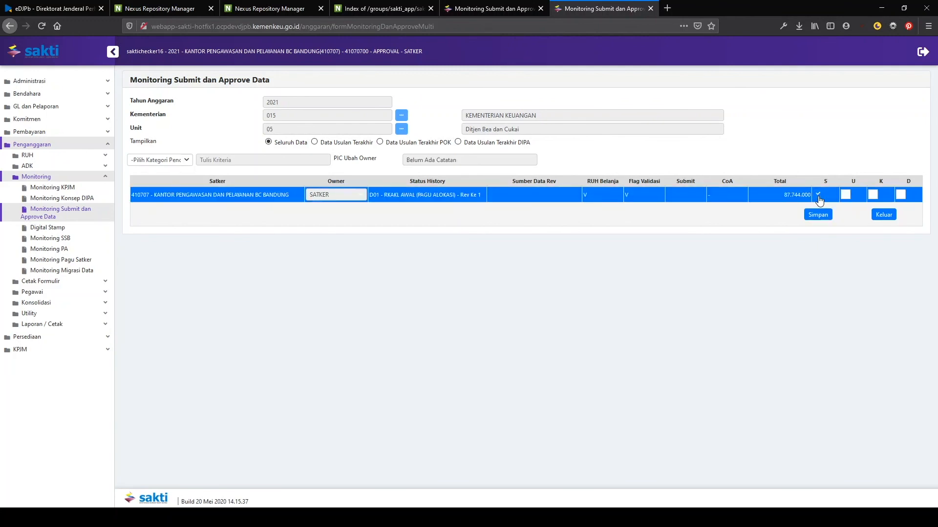
click(818, 216)
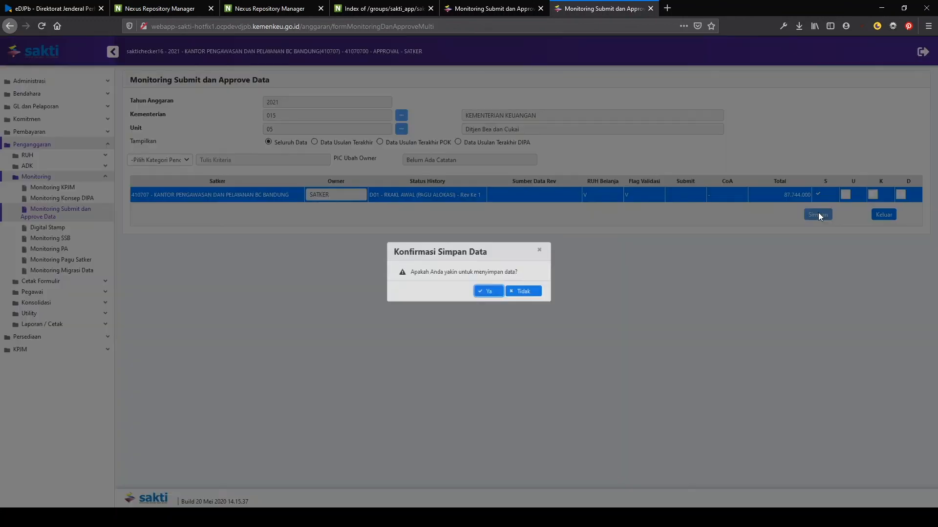
click(498, 294)
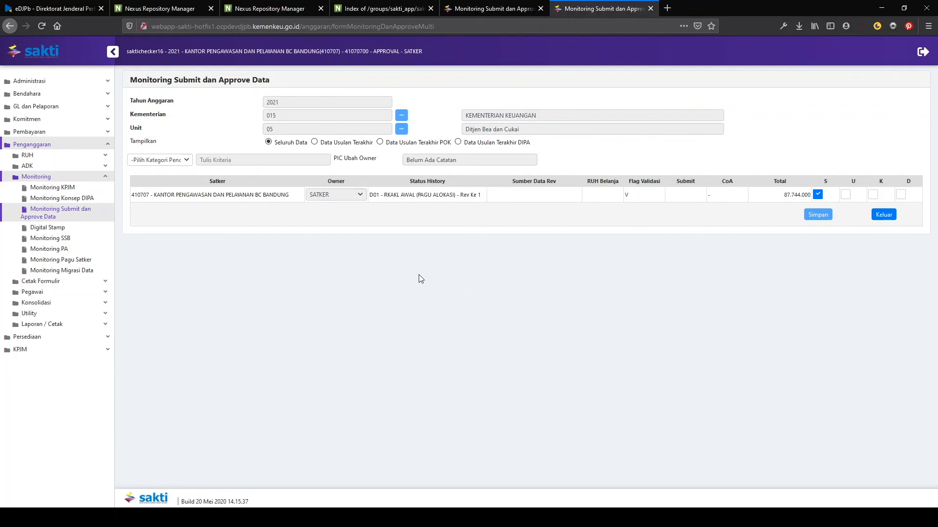
Show only Data Usulan Terakhir and change the owner of satker 410707's data to UNIT
click(314, 143)
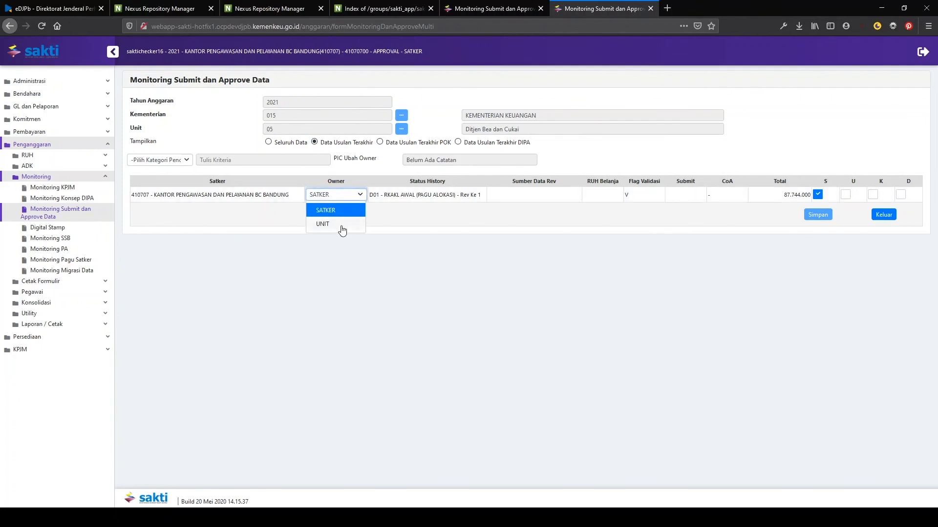
click(343, 225)
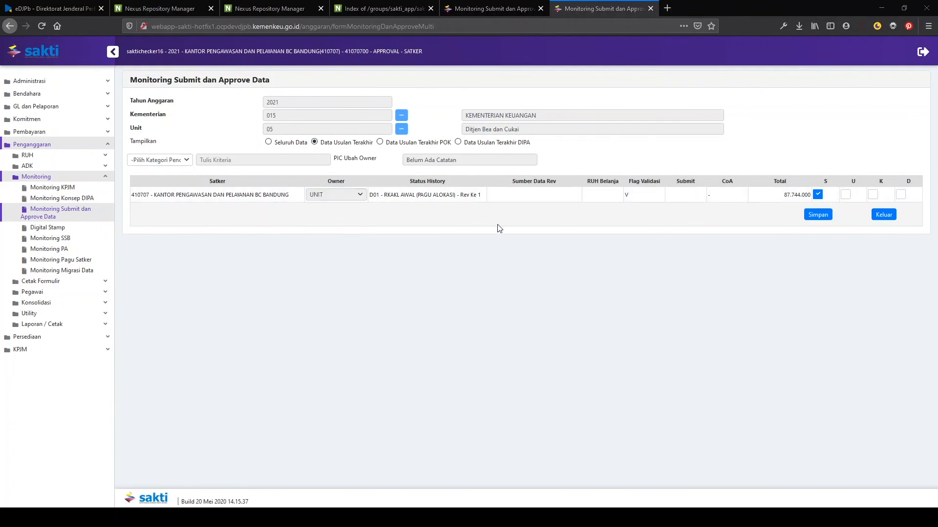